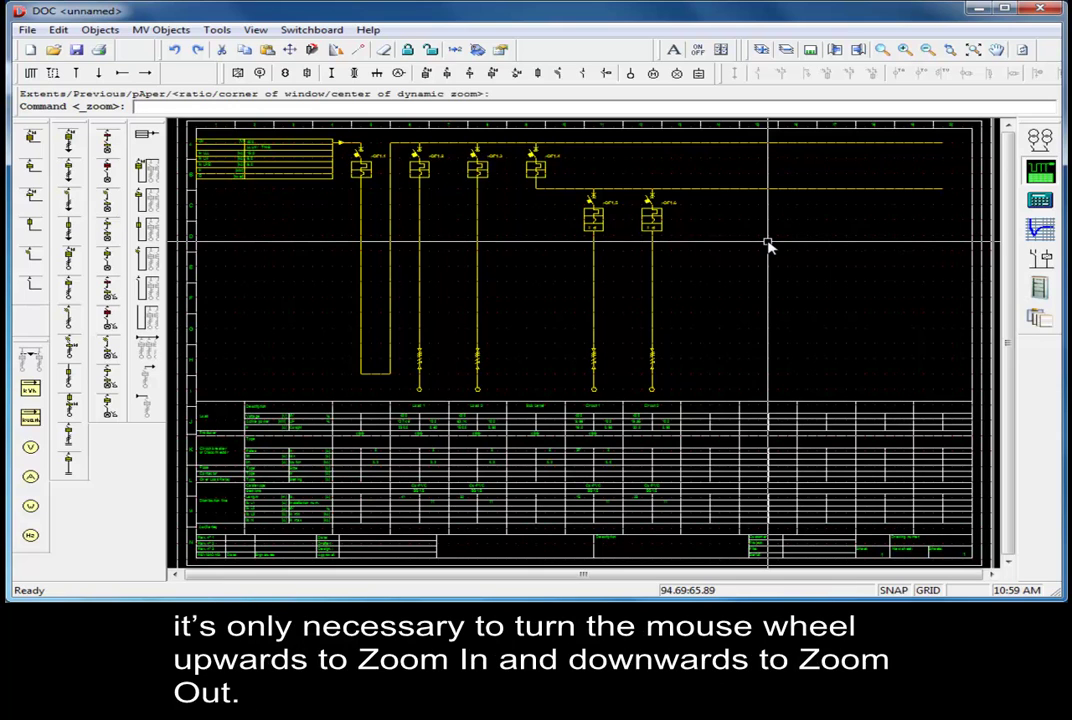
Stretch the top busbar's right end back to just past the fourth feeder
scroll(768, 245, "up", 1)
scroll(768, 245, "up", 1)
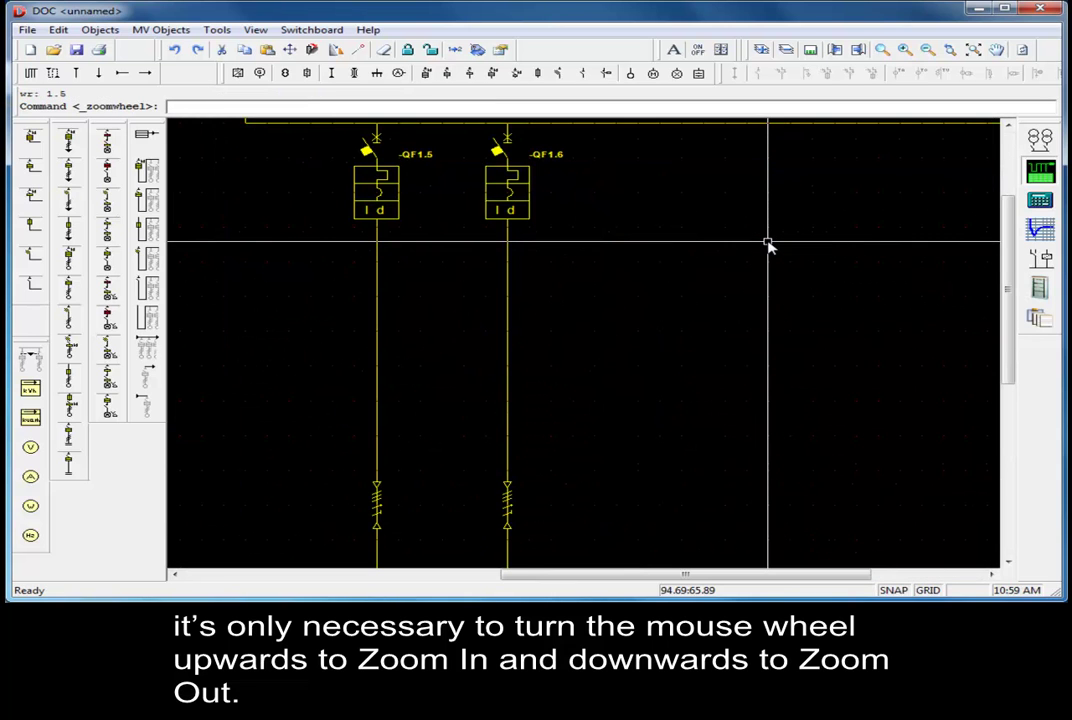
scroll(768, 245, "down", 1)
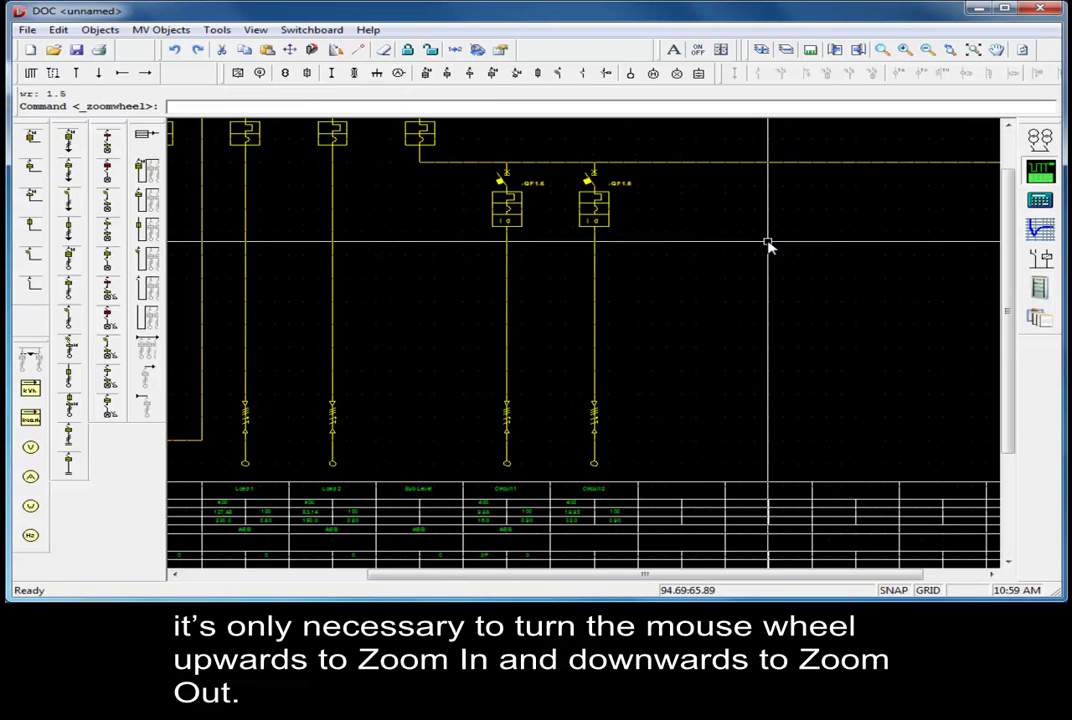
scroll(768, 245, "down", 2)
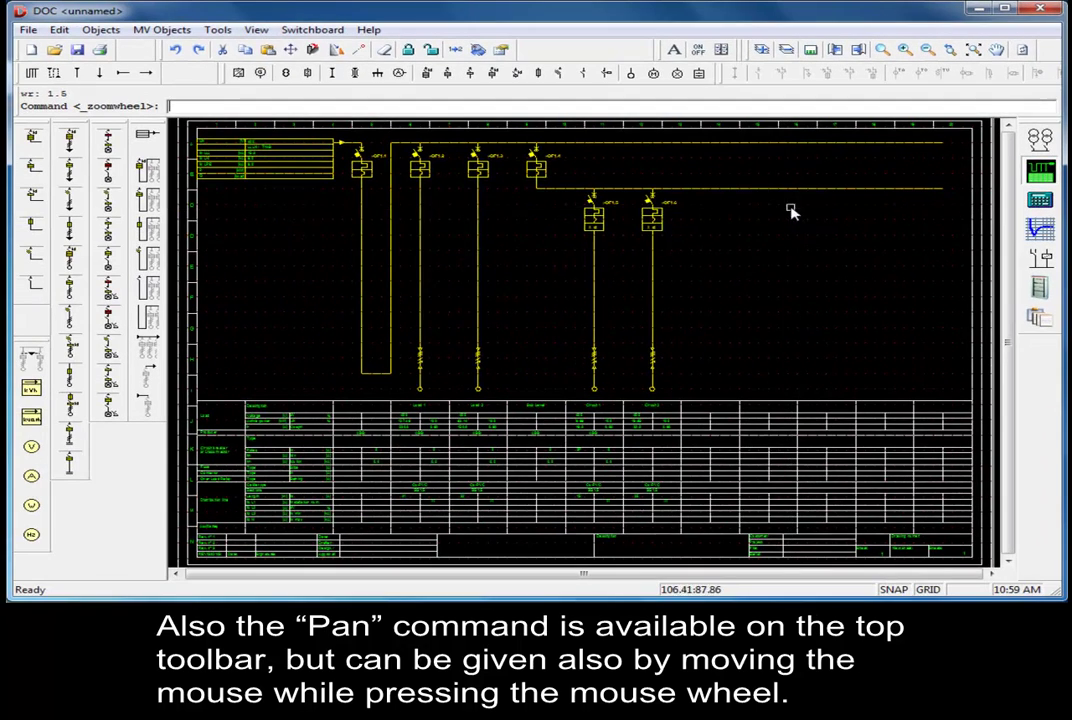
mouse_move(763, 241)
left_mouse_down()
mouse_move(830, 239)
mouse_move(804, 239)
mouse_move(749, 290)
mouse_move(754, 280)
mouse_move(725, 292)
mouse_move(688, 246)
mouse_move(701, 246)
left_mouse_up()
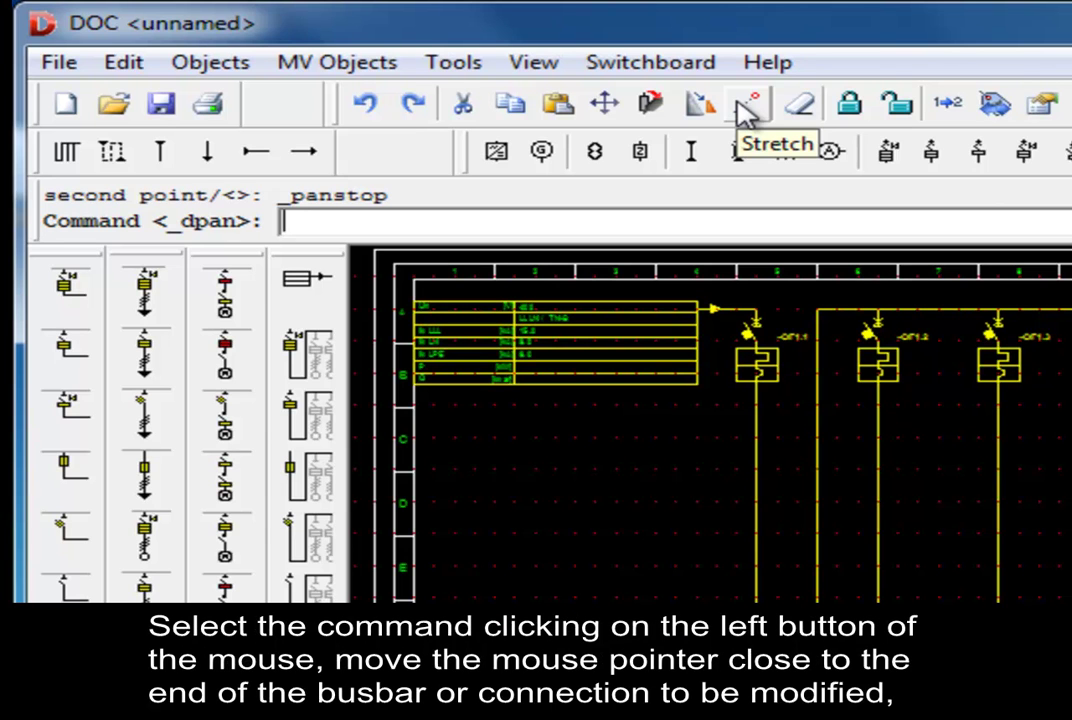
left_click(741, 104)
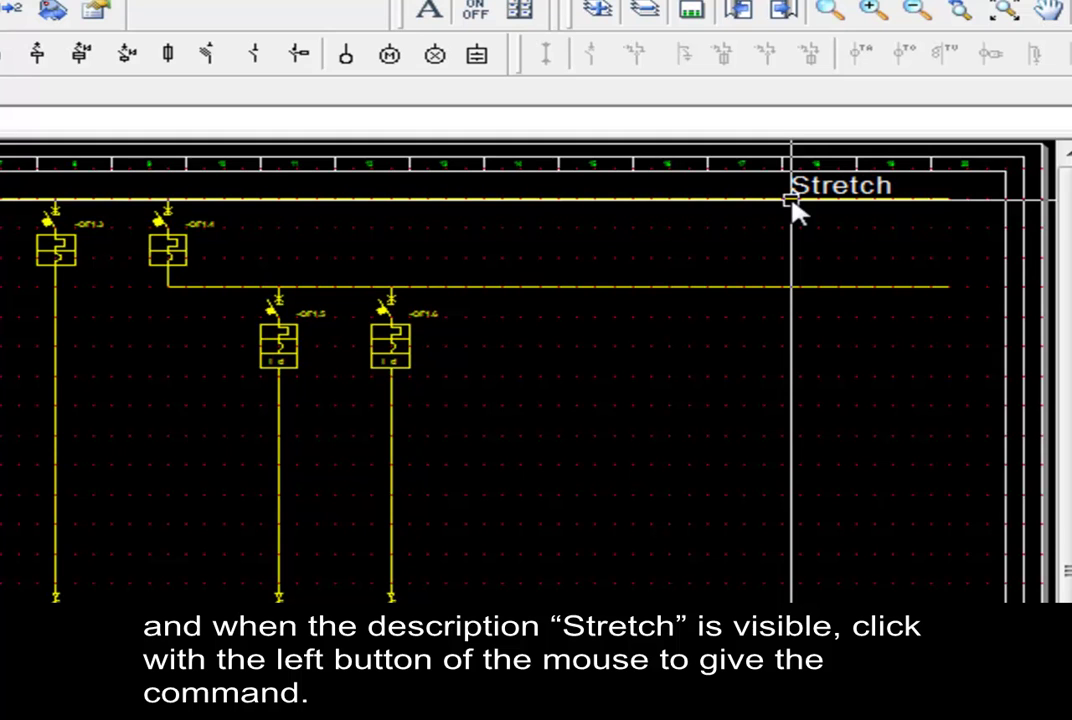
left_click(792, 201)
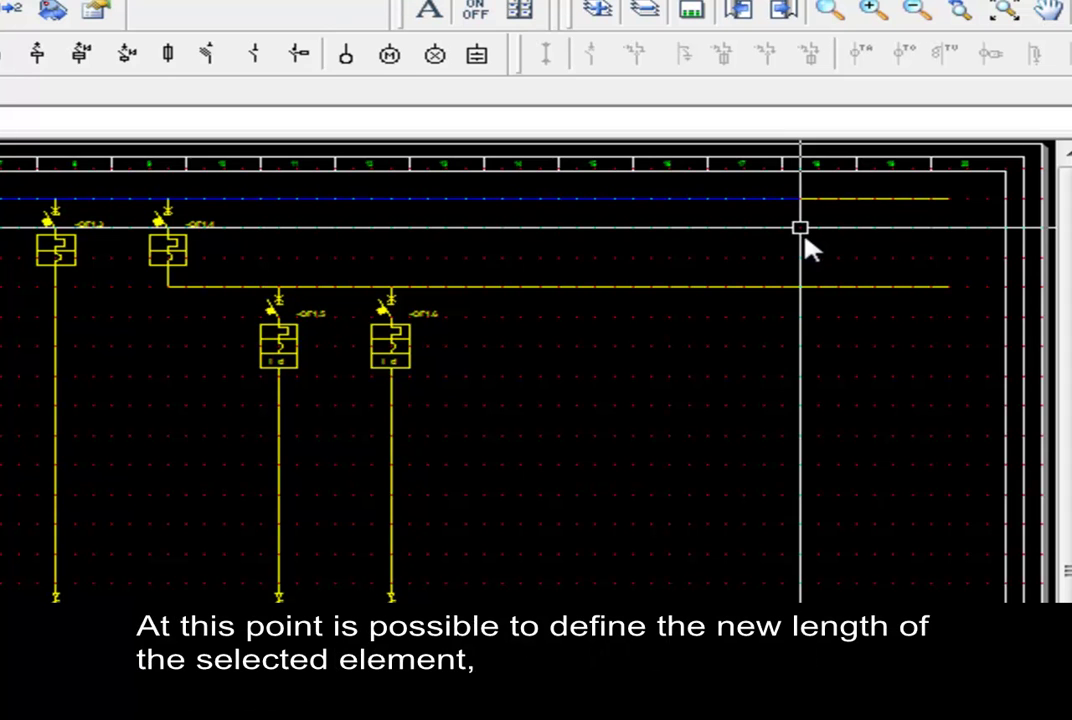
left_click(834, 242)
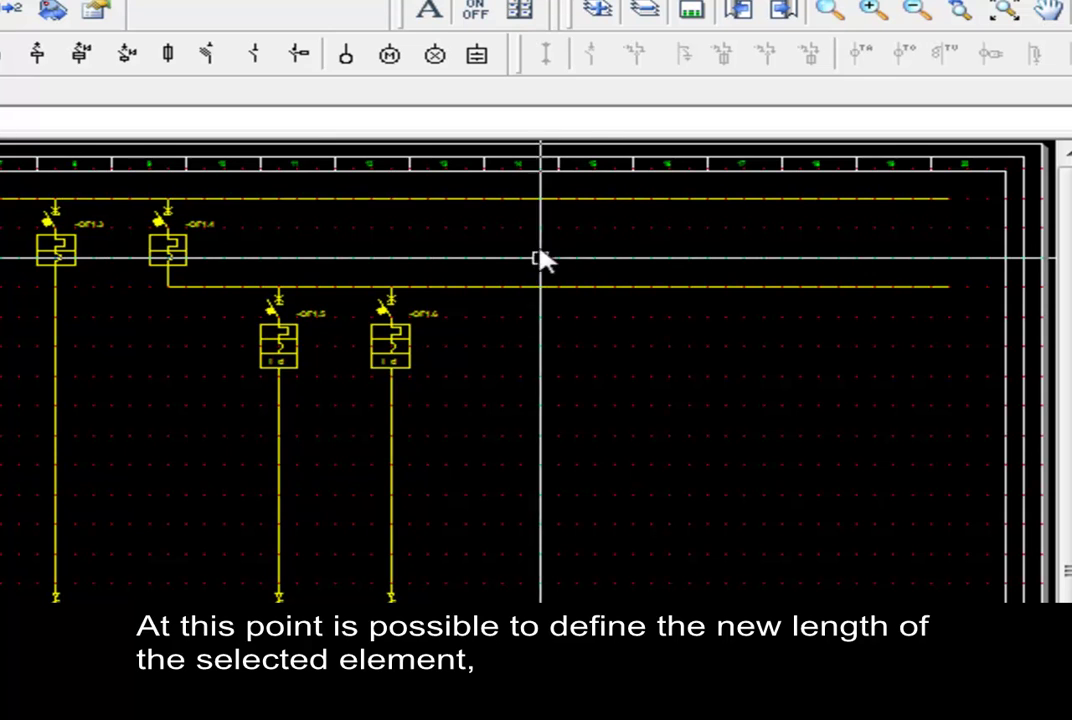
left_click(277, 258)
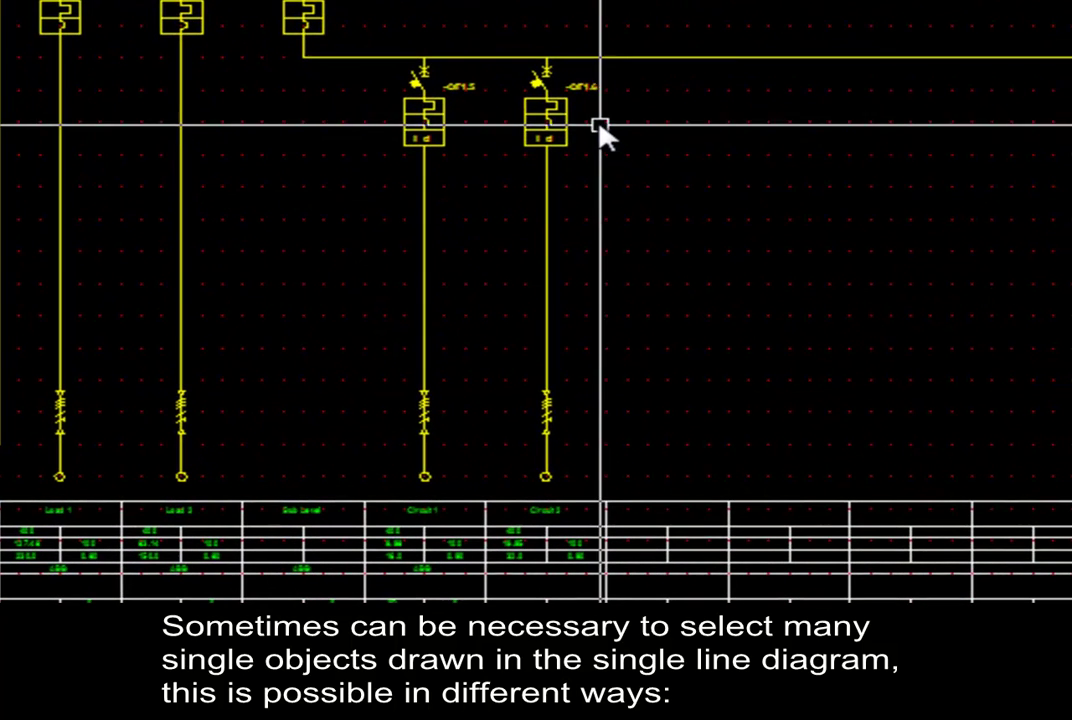
Pick the -QF1.6 breaker, wire, fuse and terminal one by one, then clear the selection
left_click(550, 118)
left_click(553, 232)
left_click(546, 412)
left_click(546, 477)
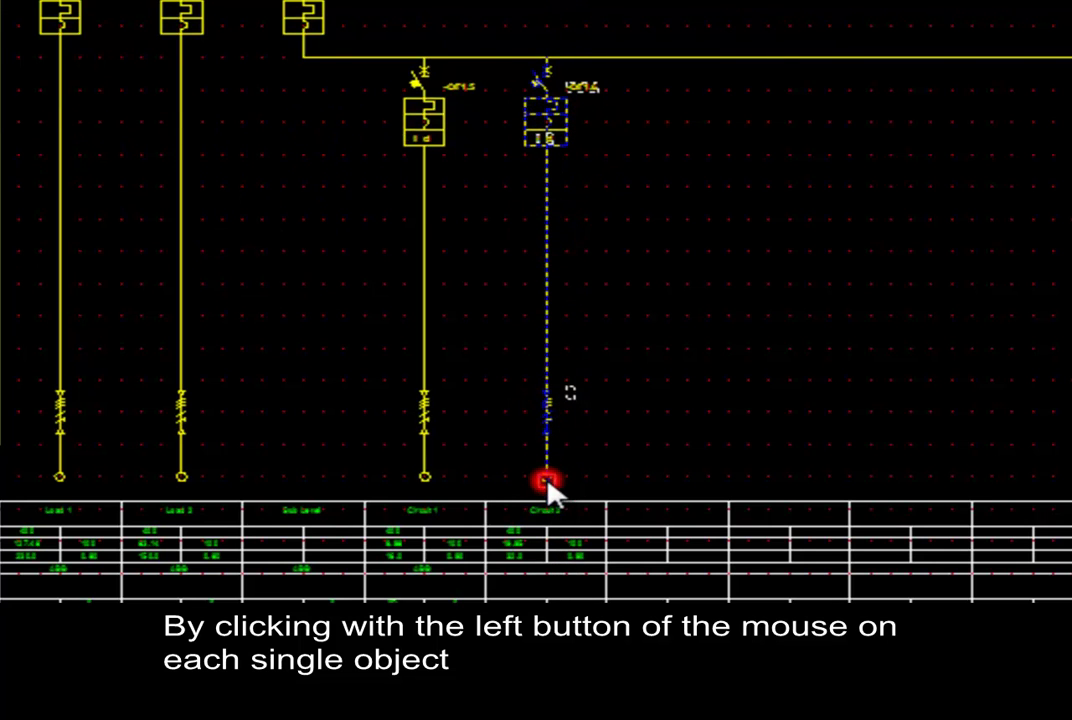
left_click(788, 418)
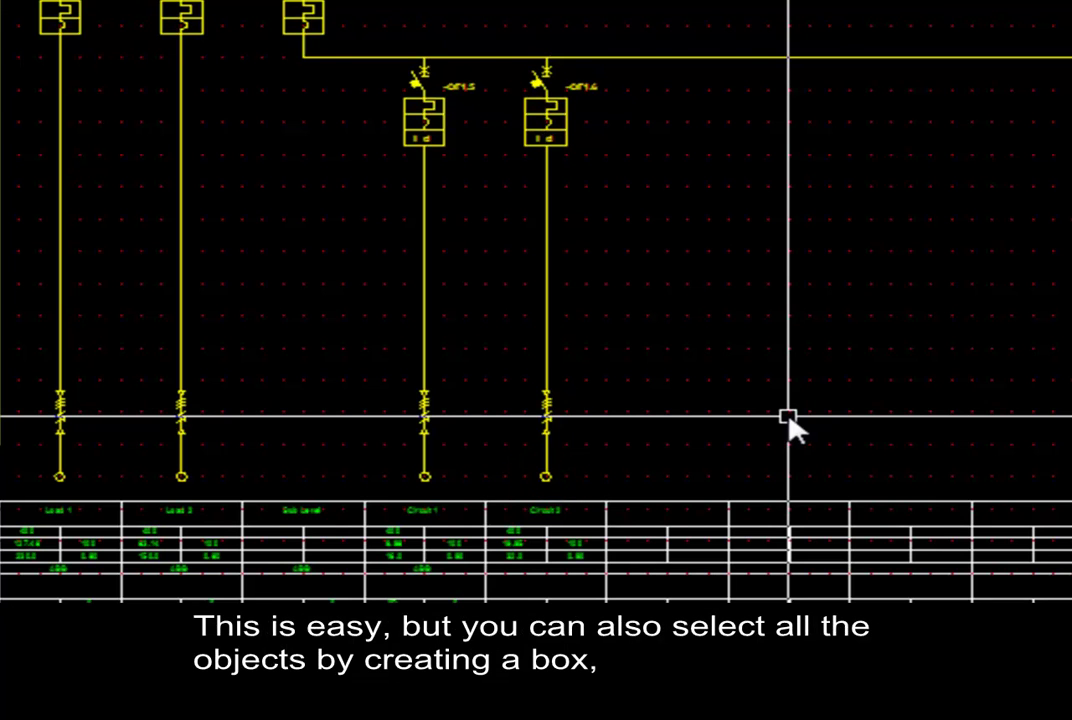
Window-select the whole Circuit 2 branch from its top-left corner to its bottom right
left_click(610, 492)
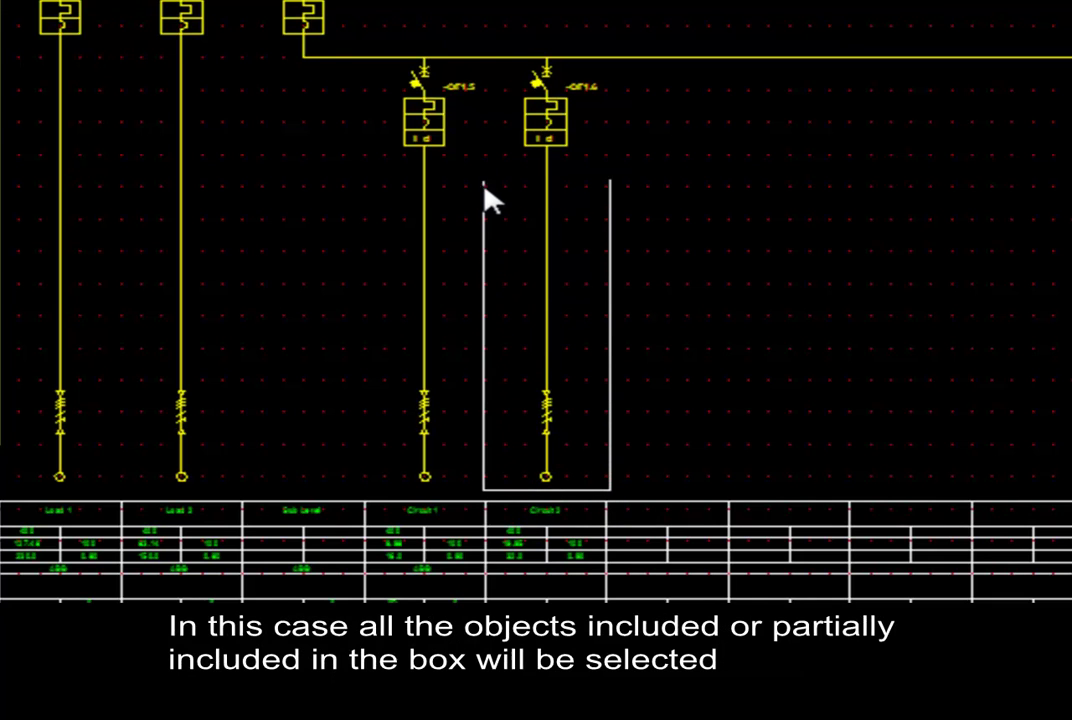
left_click(484, 125)
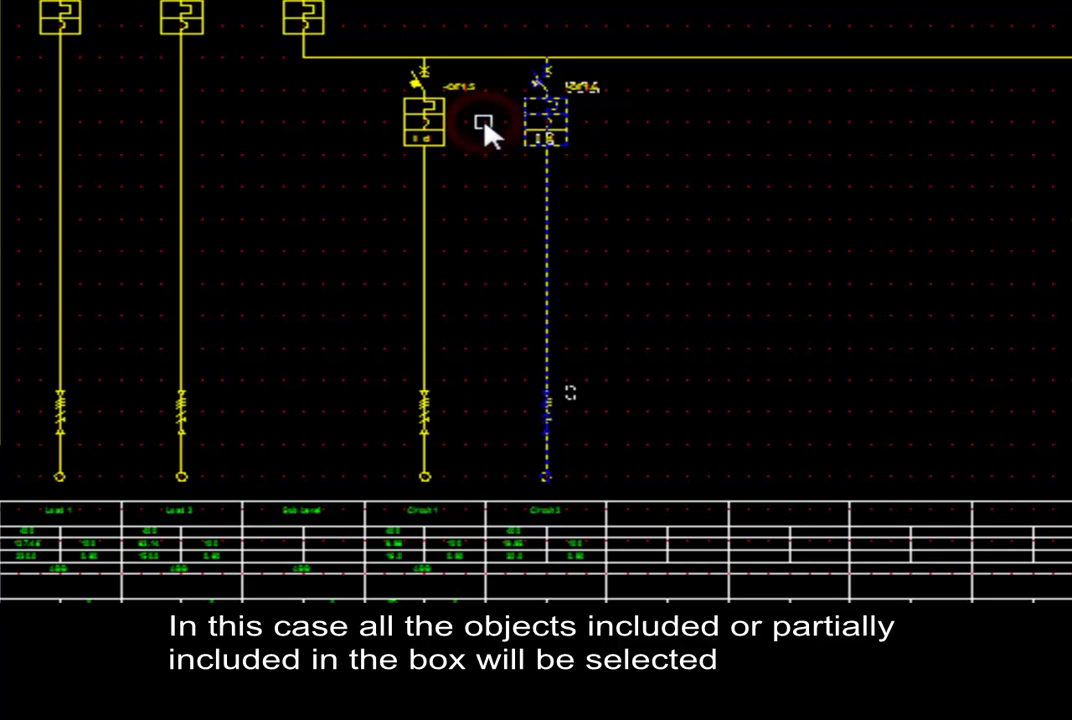
key("Escape")
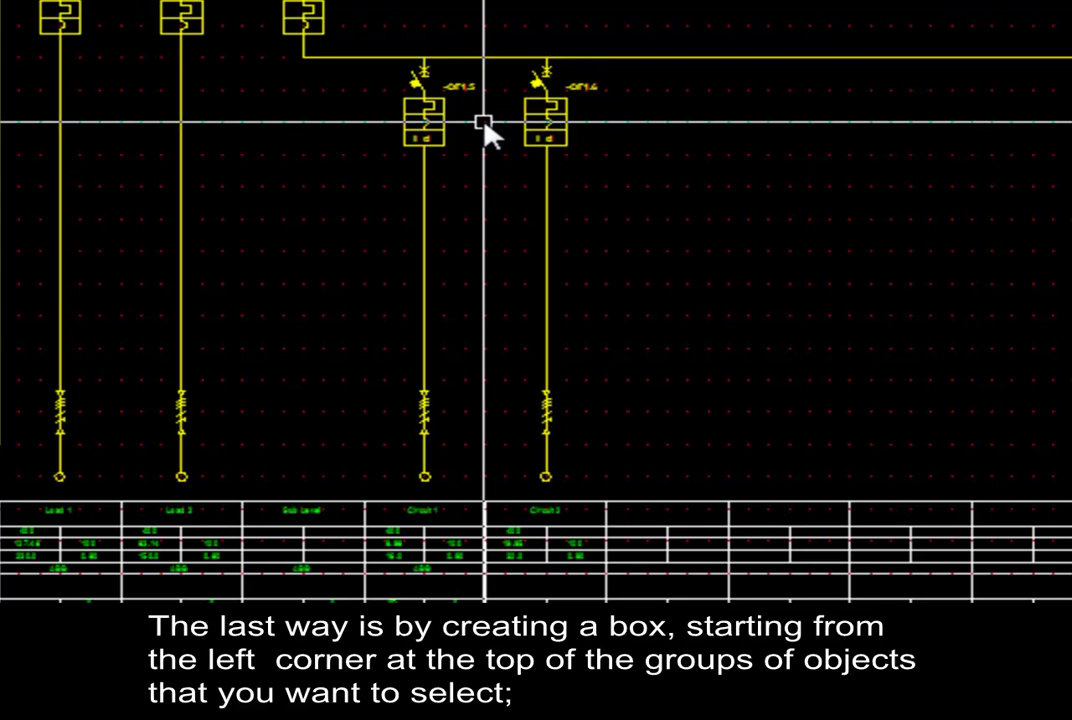
left_click(484, 125)
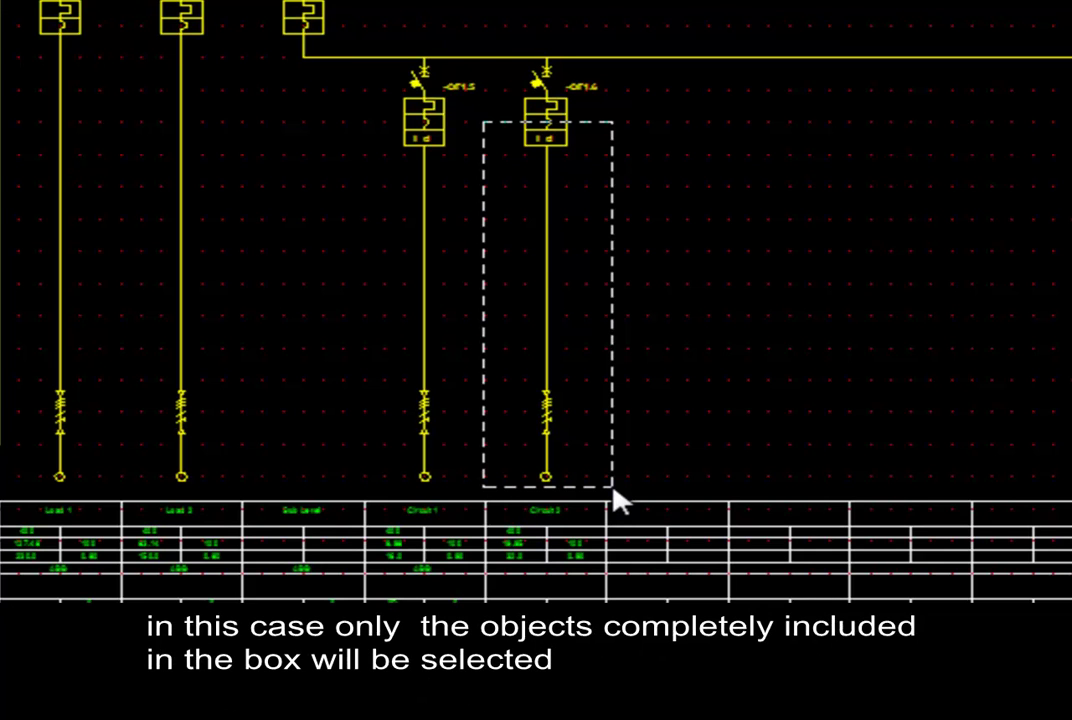
left_click_drag(484, 125, 613, 488)
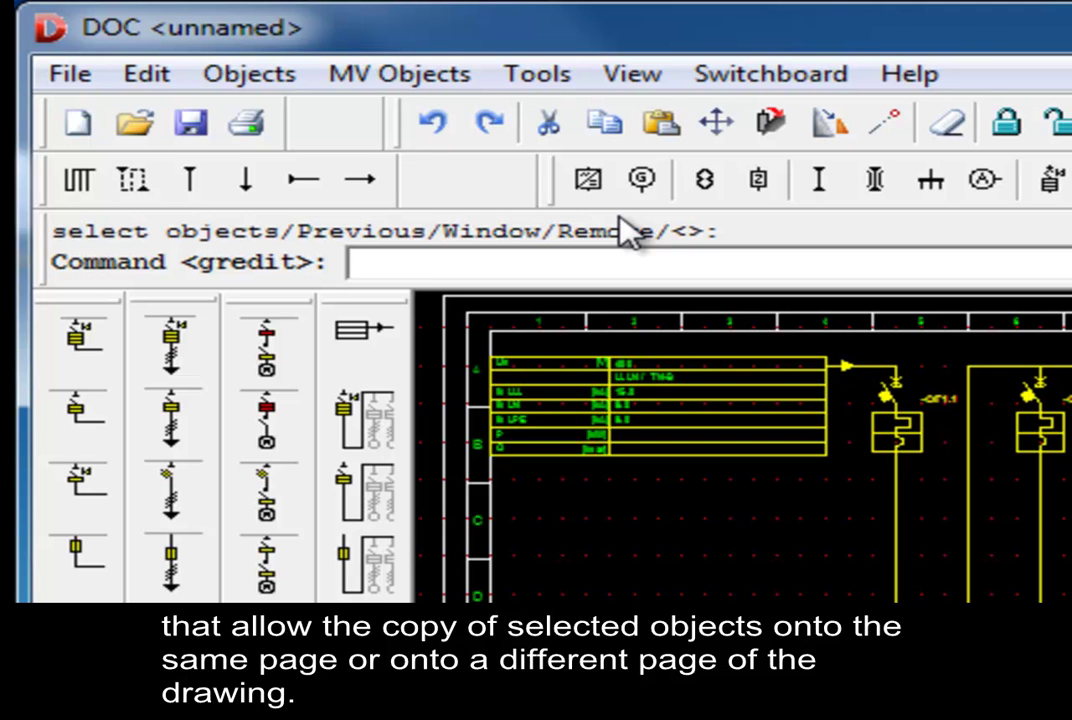
Copy the last feeder and paste it on the lower busbar as -QF1.7, keeping 32 A and 25 m cable
left_click(603, 127)
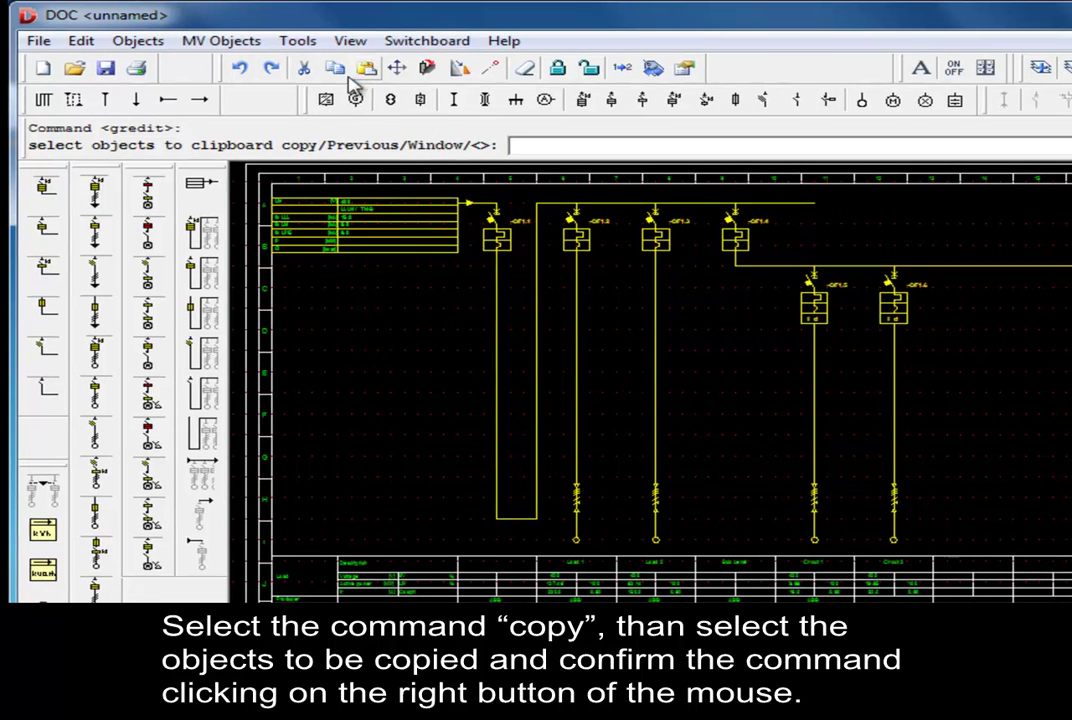
left_click(937, 546)
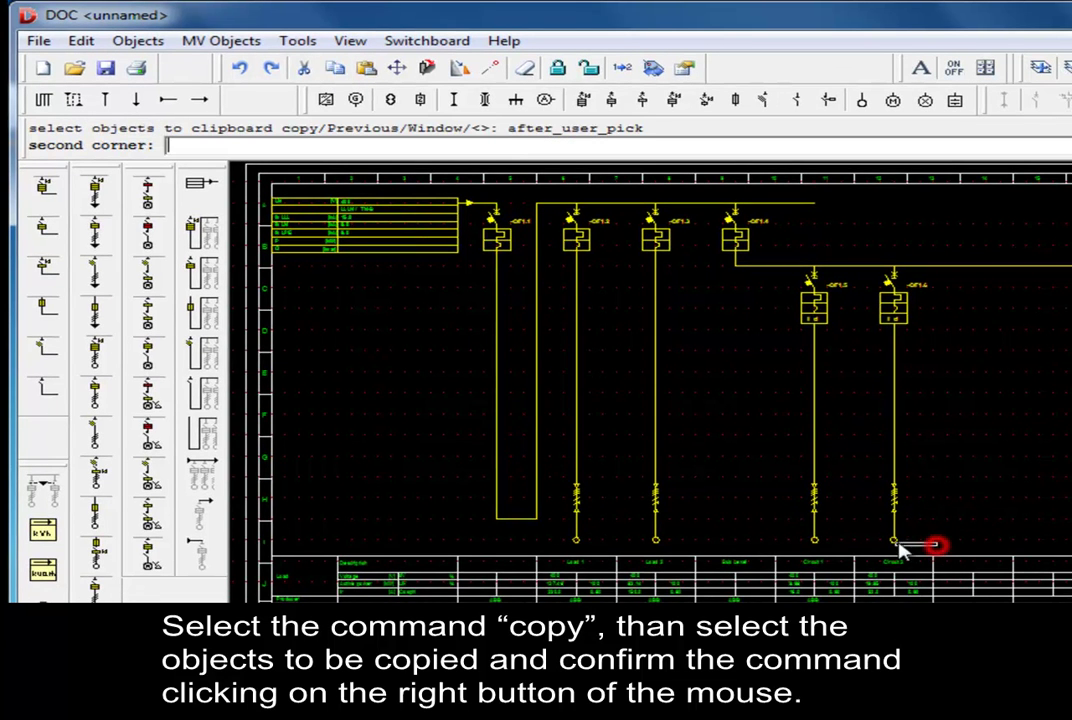
left_click(868, 324)
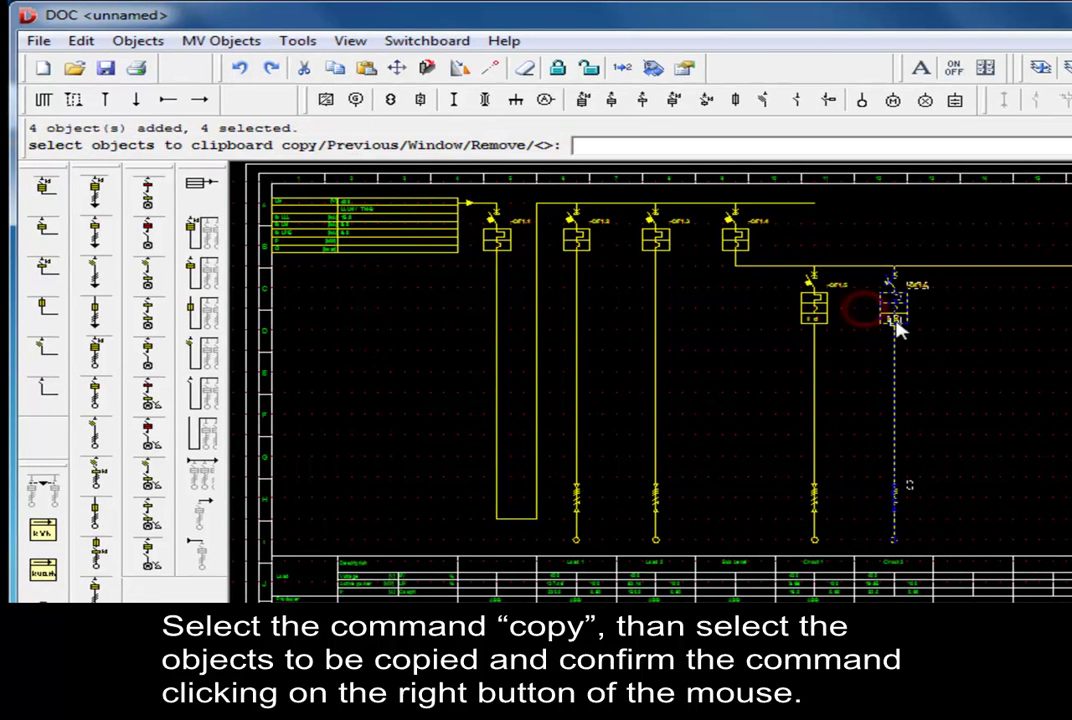
right_click(951, 334)
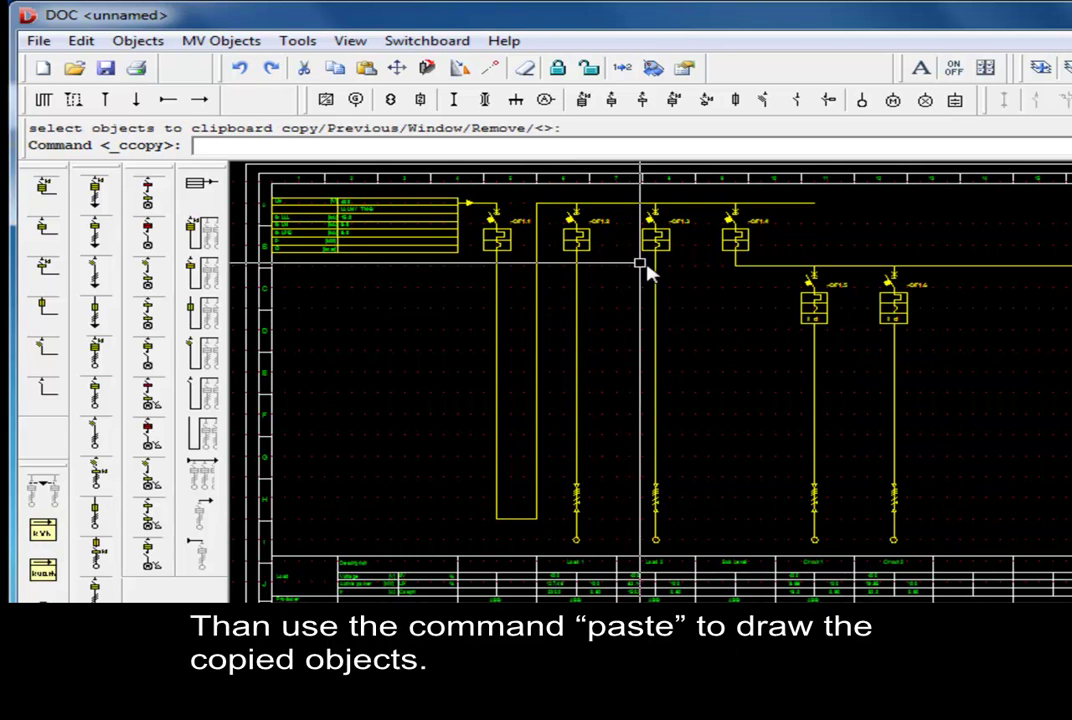
left_click(367, 70)
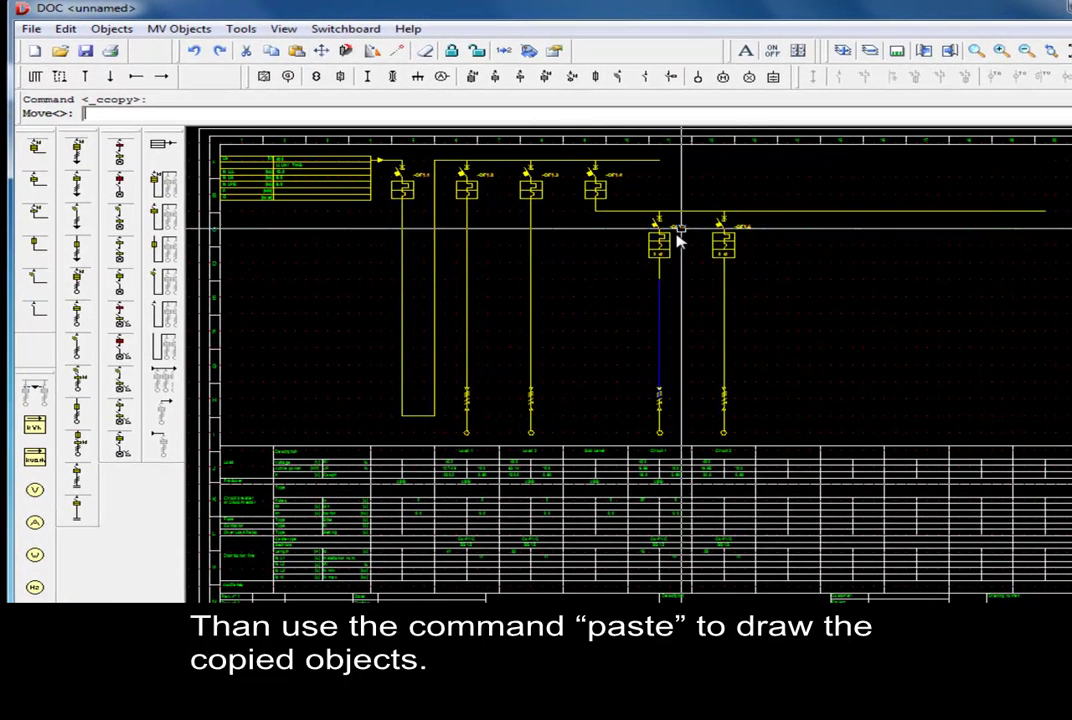
left_click(787, 225)
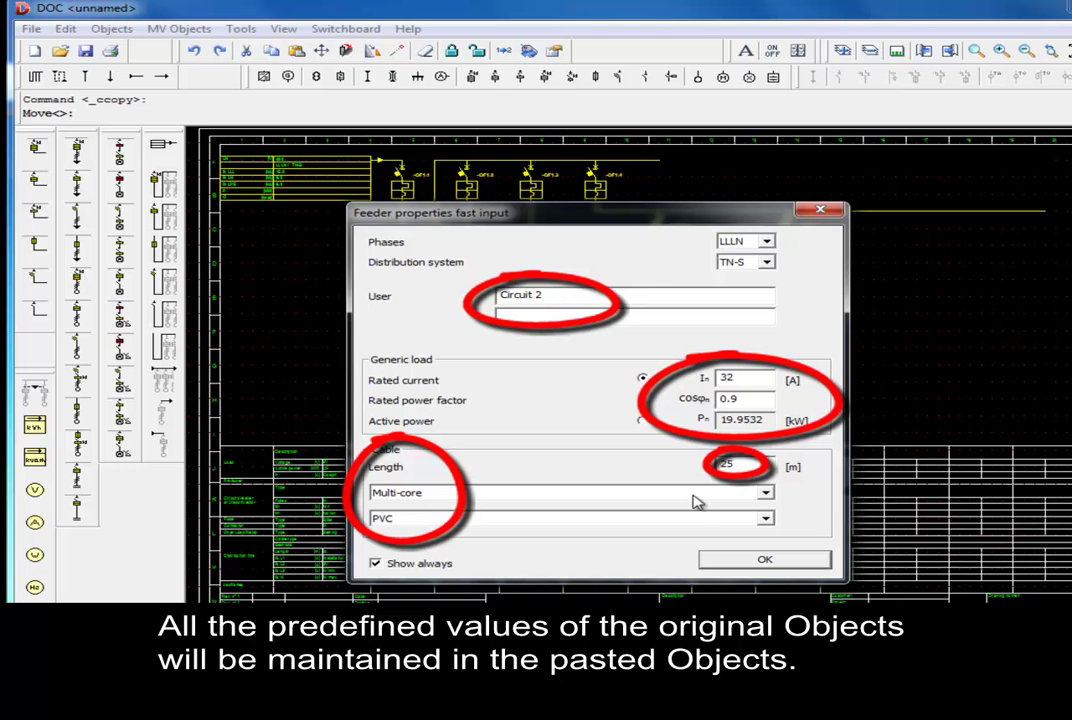
left_click(716, 563)
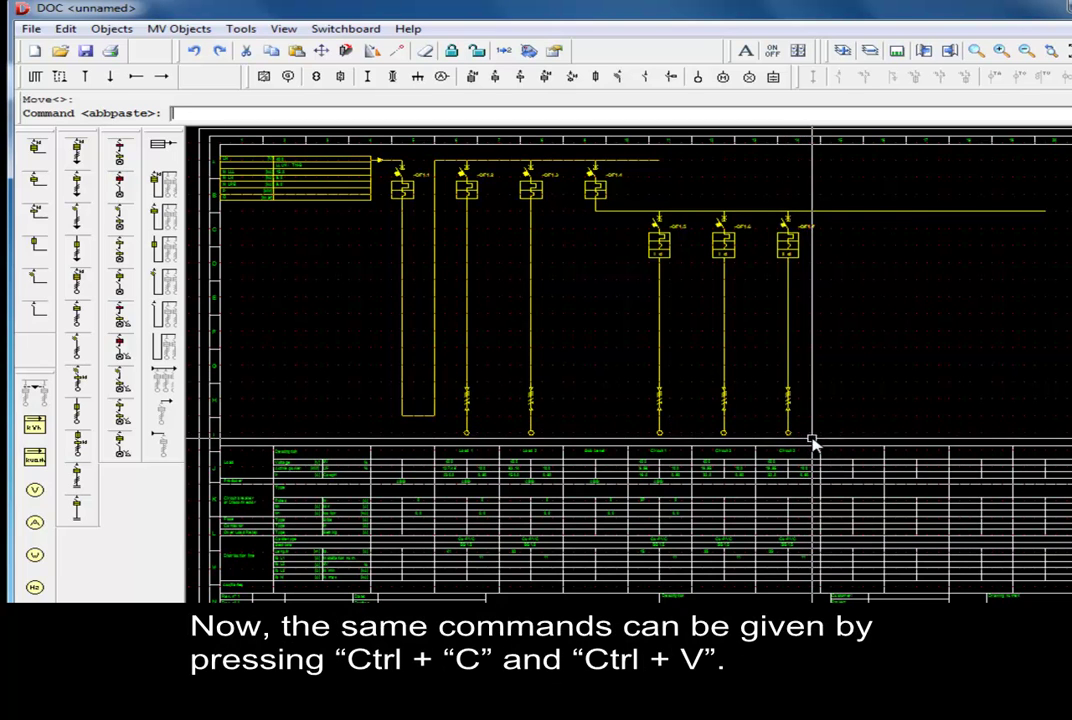
Copy the newest feeder with Ctrl+C/Ctrl+V and place it to its right on the lower busbar
left_click(815, 438)
left_click(767, 257)
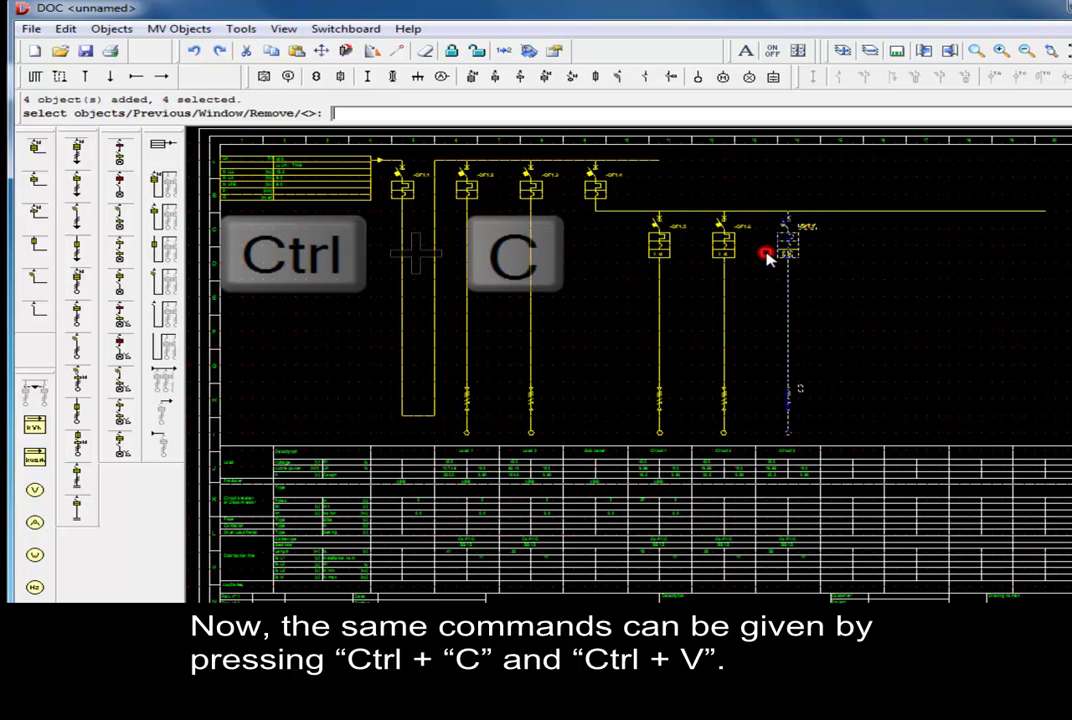
key("ctrl+c")
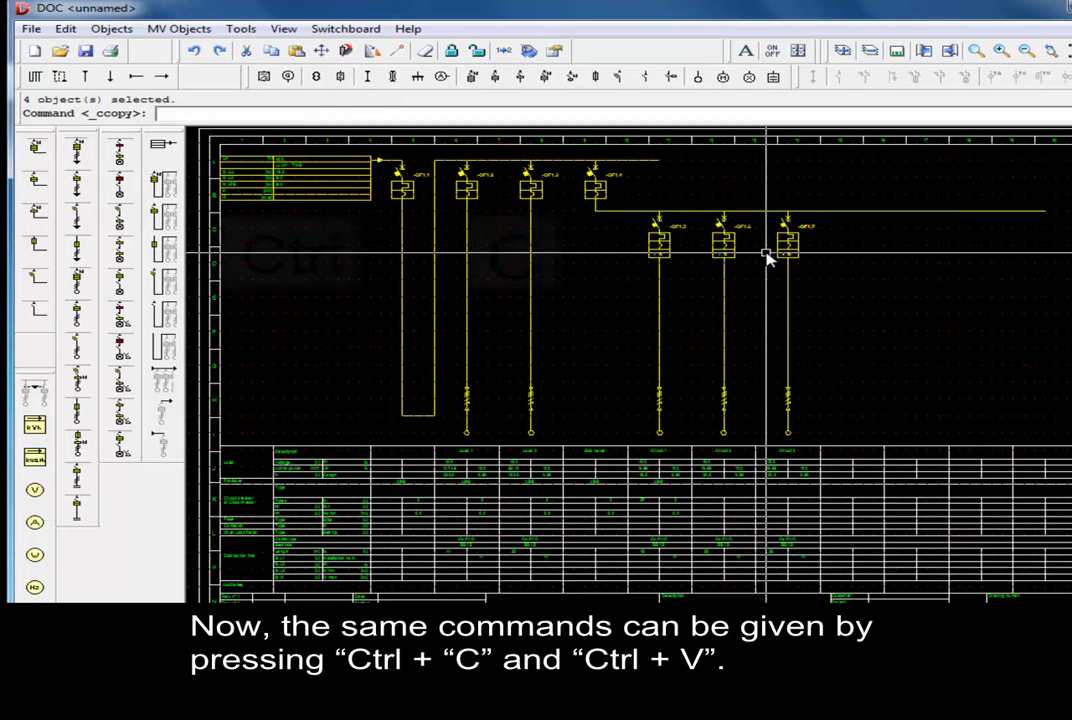
key("ctrl+v")
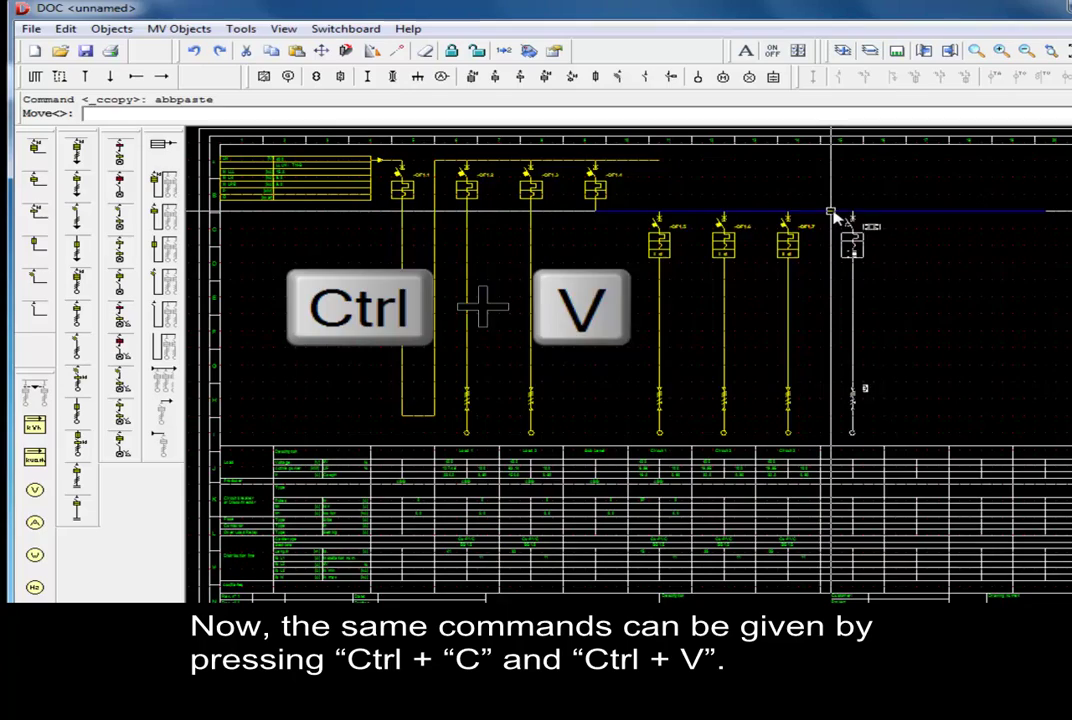
left_click(831, 231)
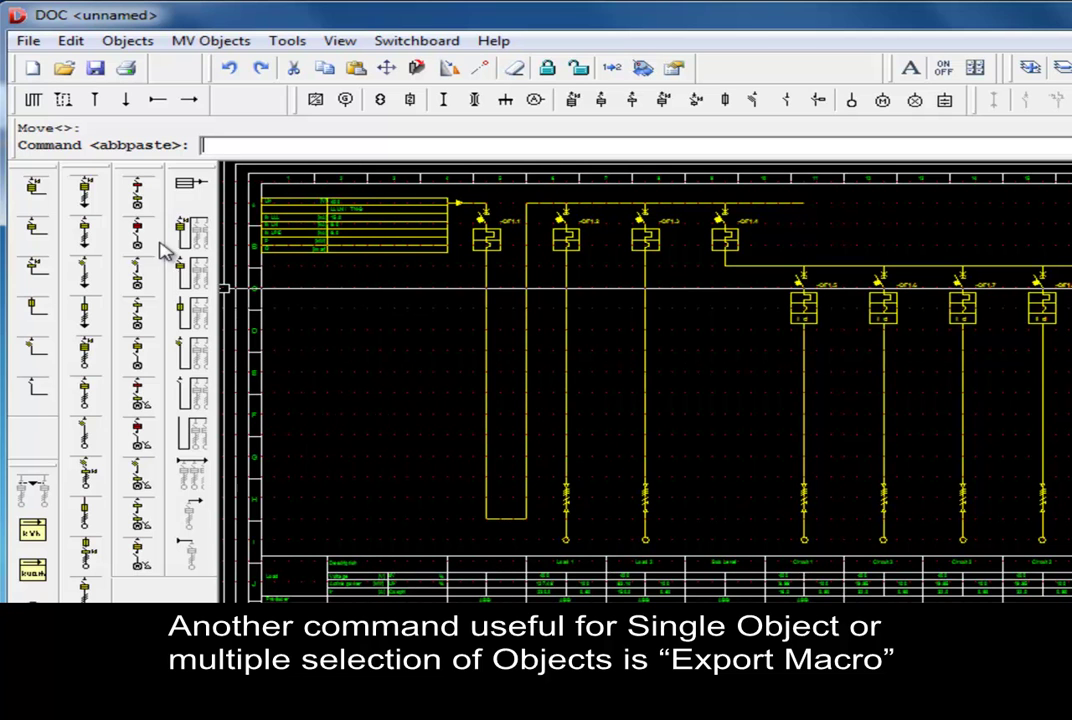
Start File > Export macro with the -QF1.5 Circuit 1 feeder column as its content
left_click(28, 40)
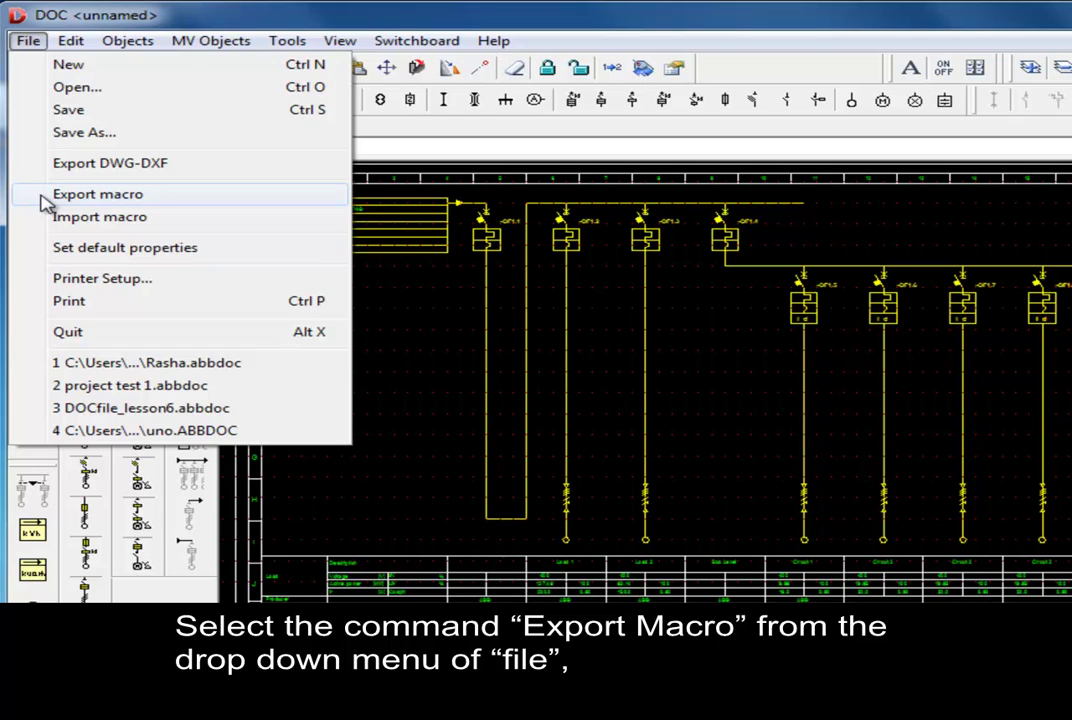
left_click(45, 203)
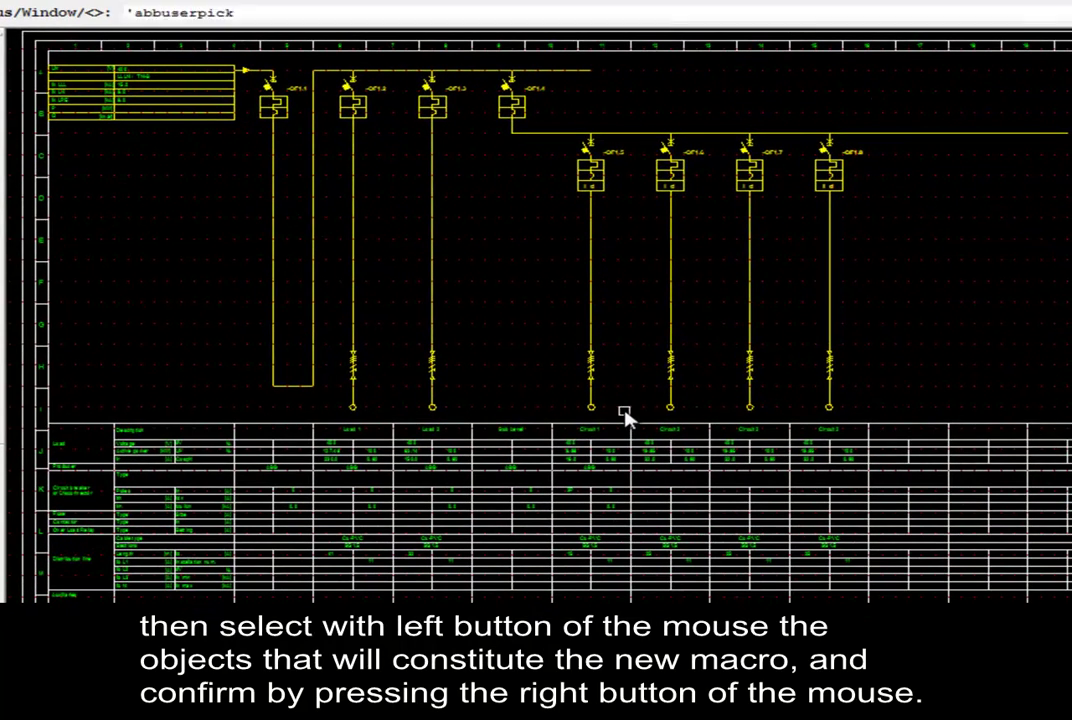
left_click(625, 407)
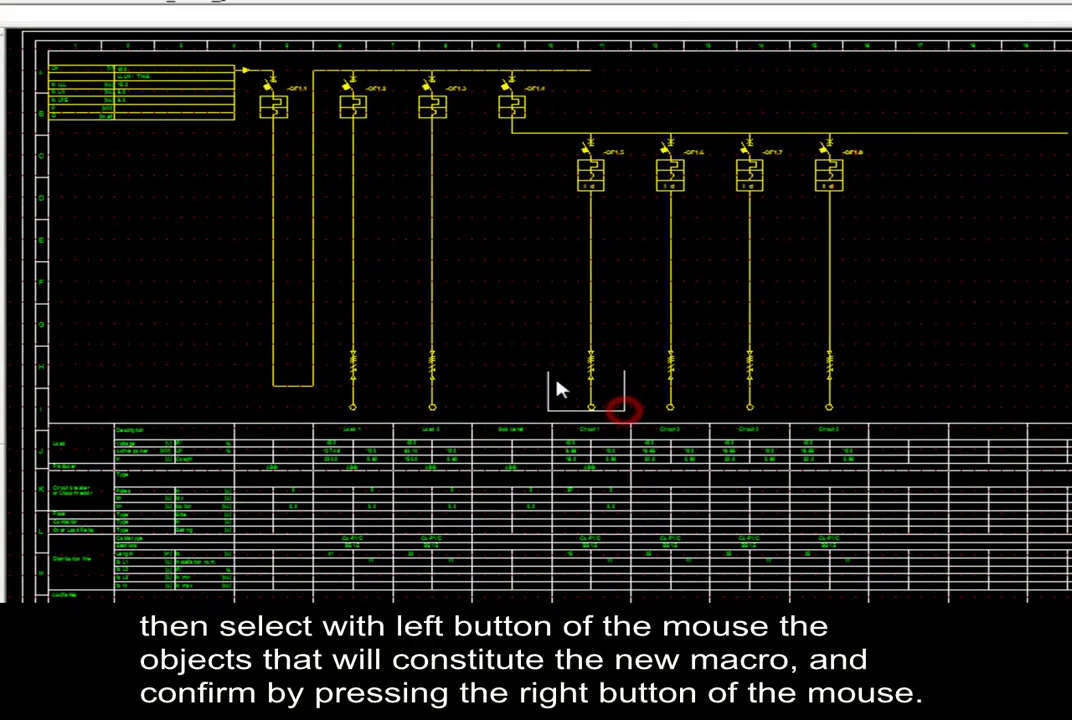
left_click(545, 166)
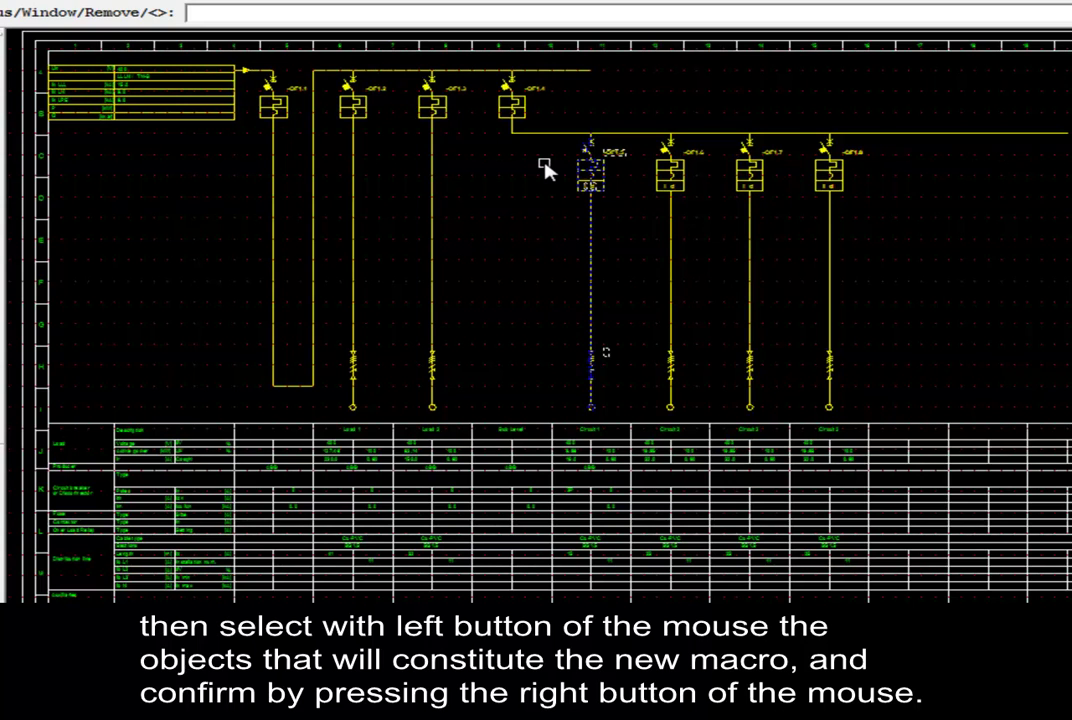
right_click(546, 168)
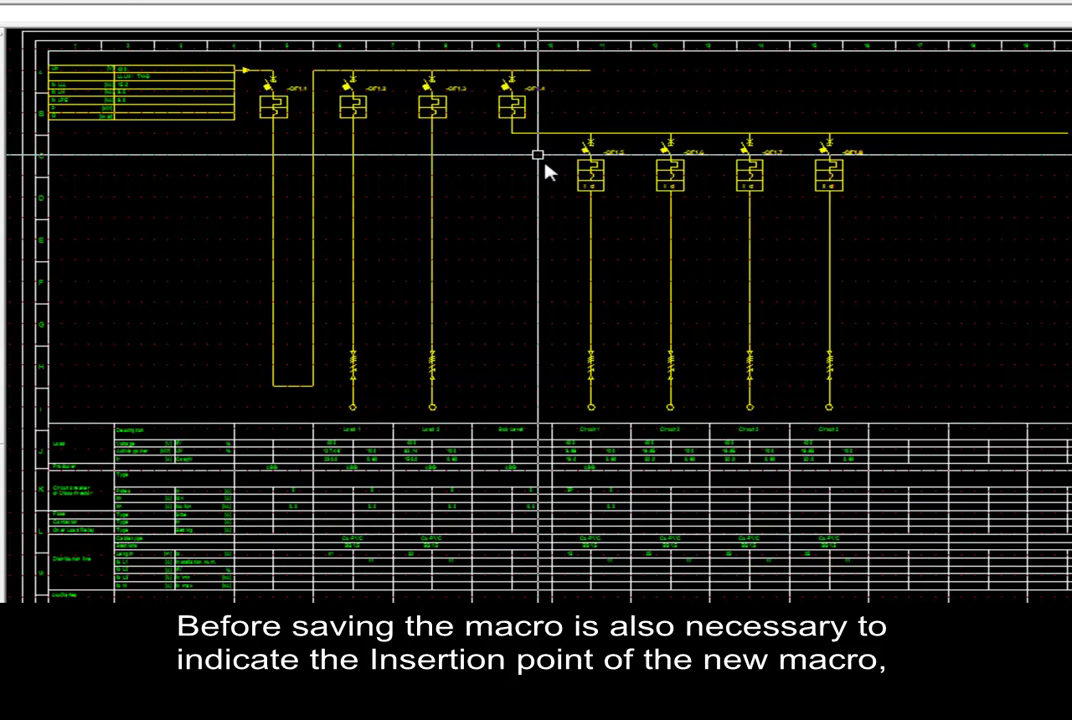
Anchor the macro at the busbar junction and save it to the Desktop as NEW MACRO
left_click(591, 135)
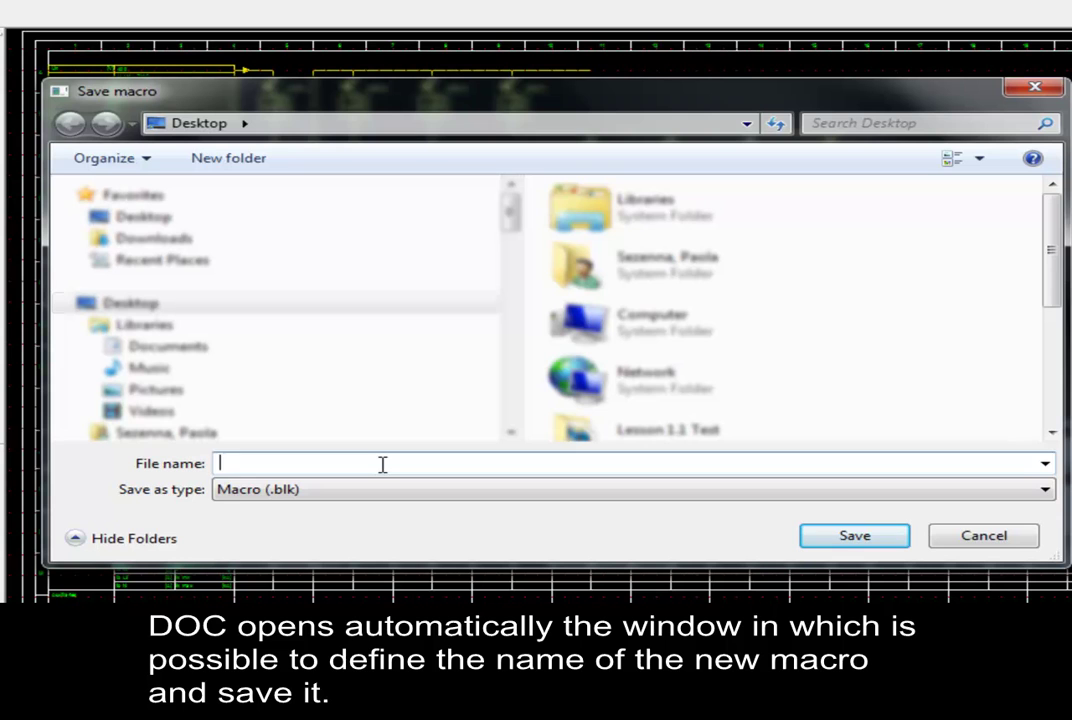
type("NEW")
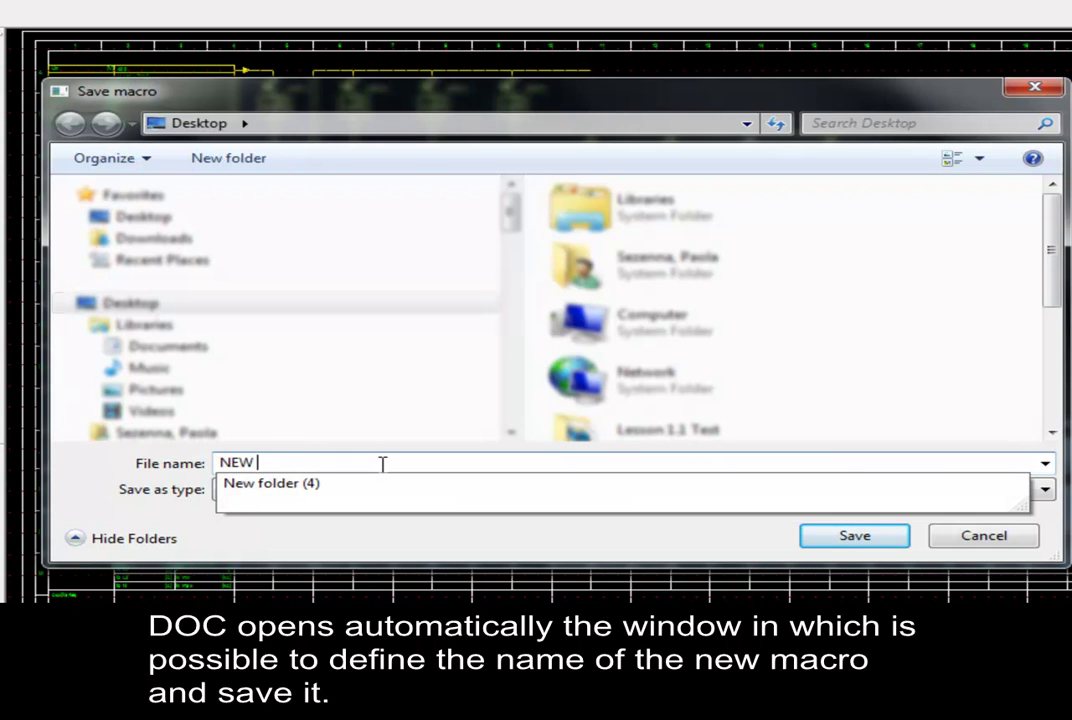
type(" MACRO")
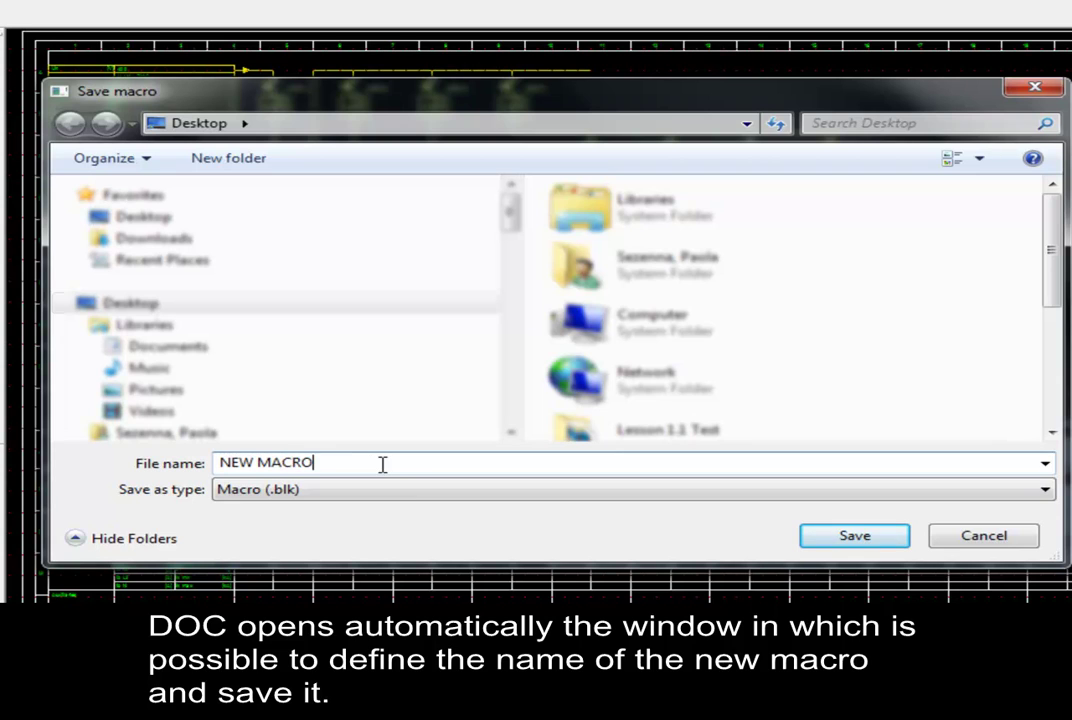
left_click(810, 536)
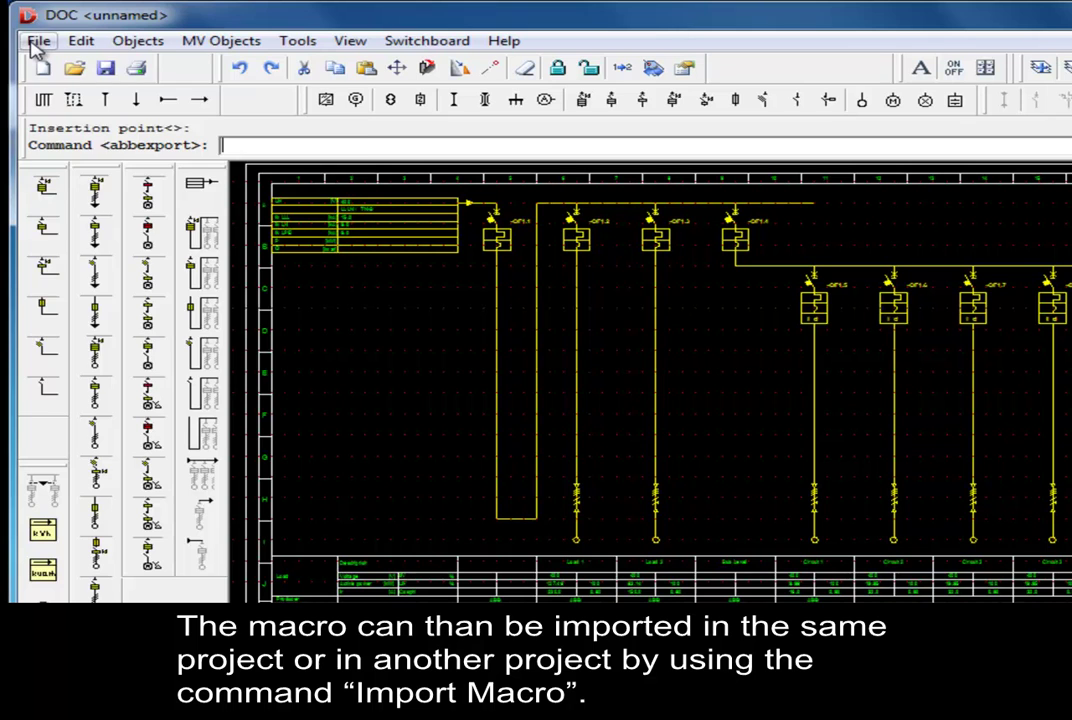
Import NEW MACRO.blk through File > Import macro
left_click(37, 42)
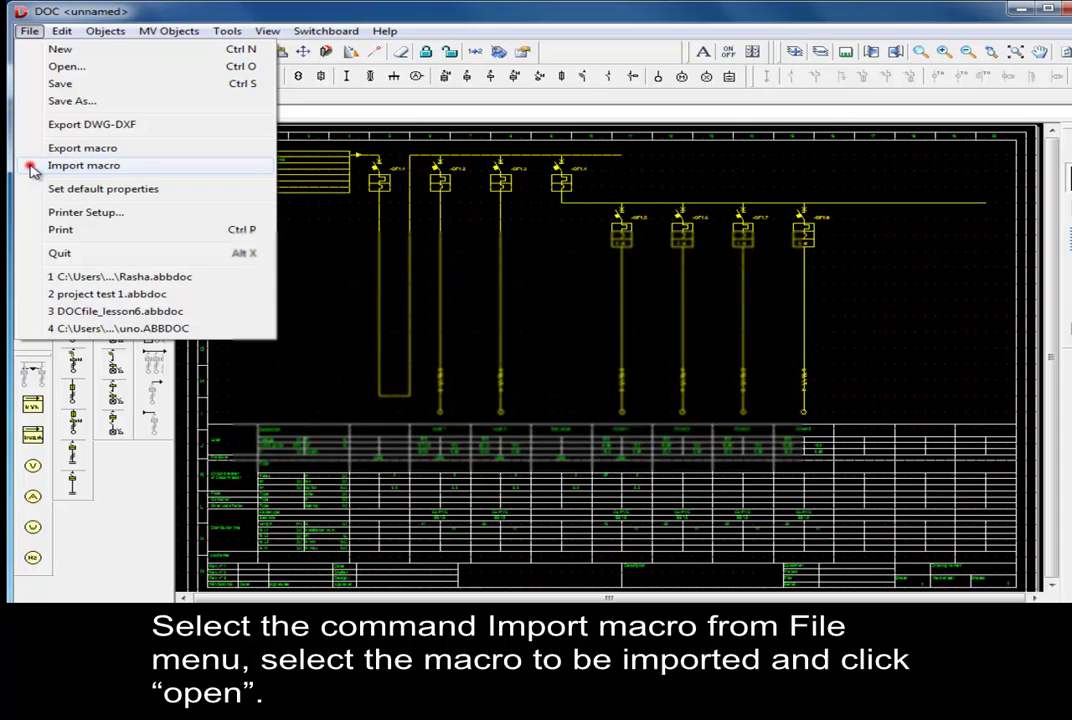
left_click(33, 168)
left_click_drag(975, 305, 974, 420)
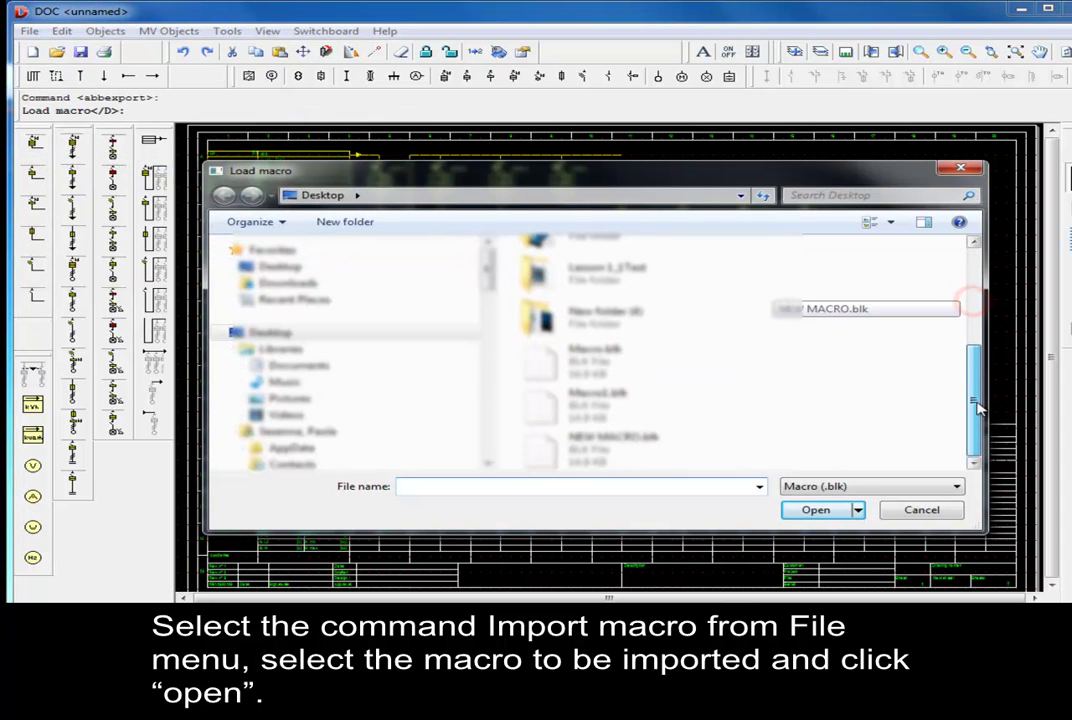
left_click(603, 458)
left_click(814, 510)
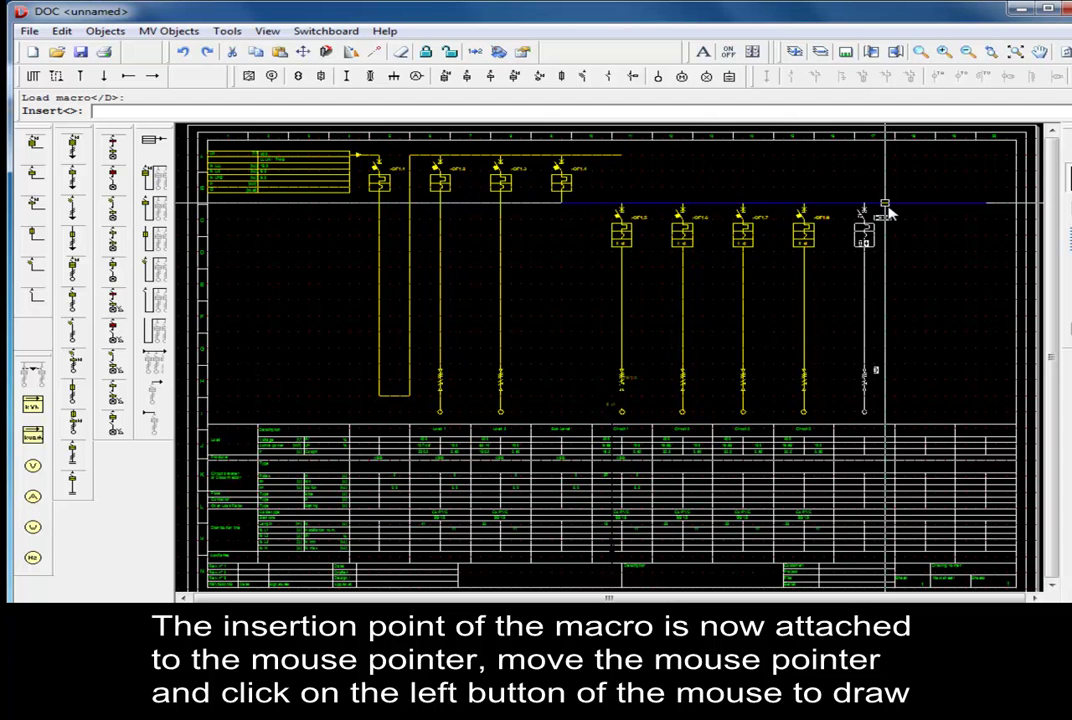
Insert the NEW MACRO feeder right of -QF1.8, accepting Circuit 1, 16 A, 15 m cable
left_click(886, 208)
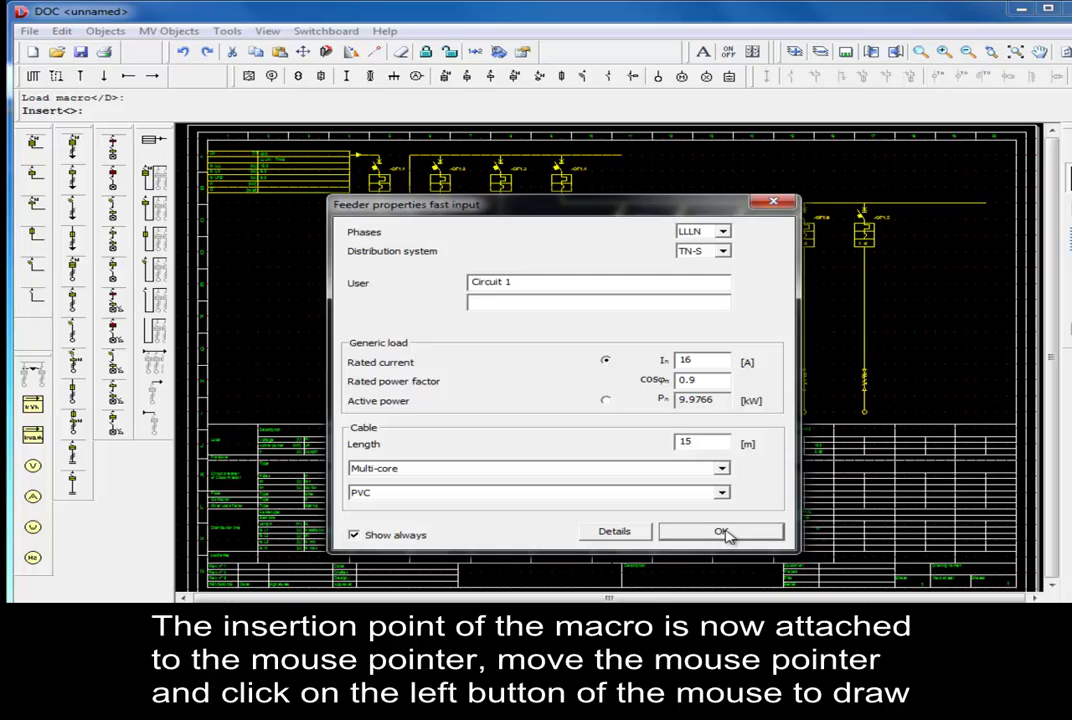
left_click(722, 532)
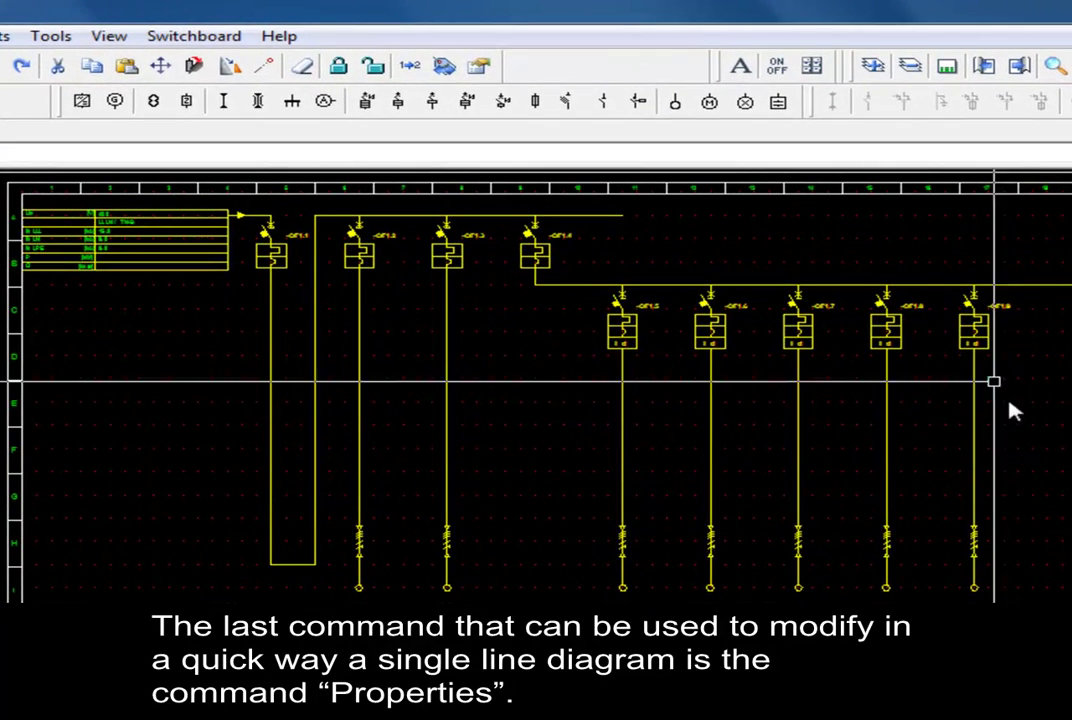
left_click(478, 74)
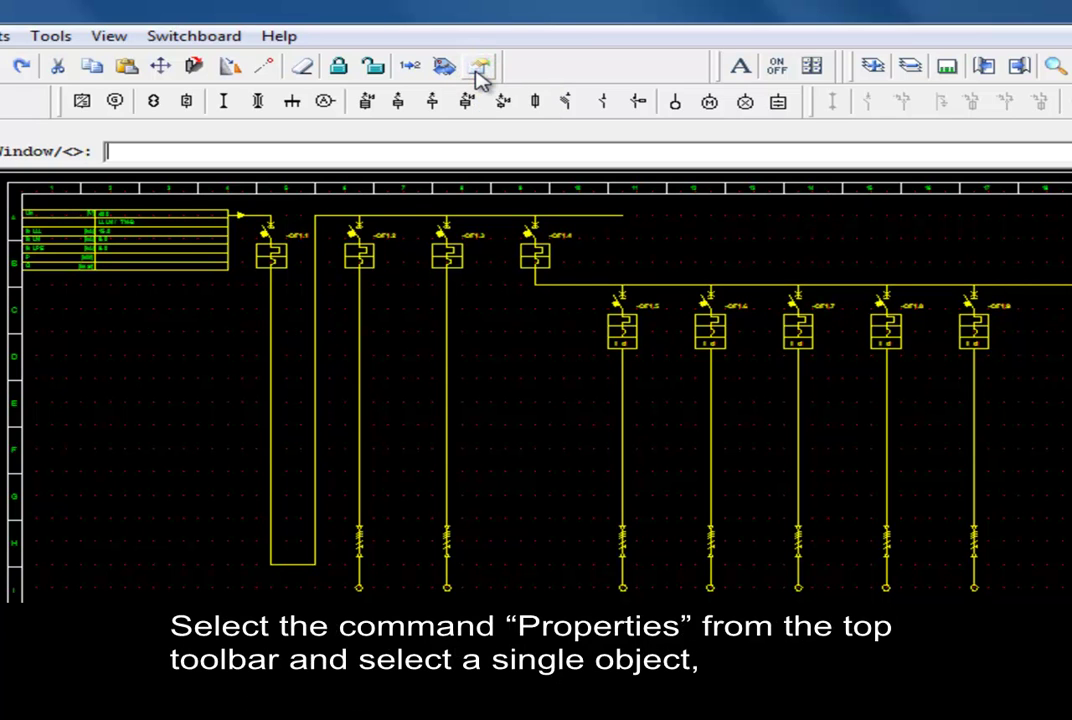
left_click(447, 259)
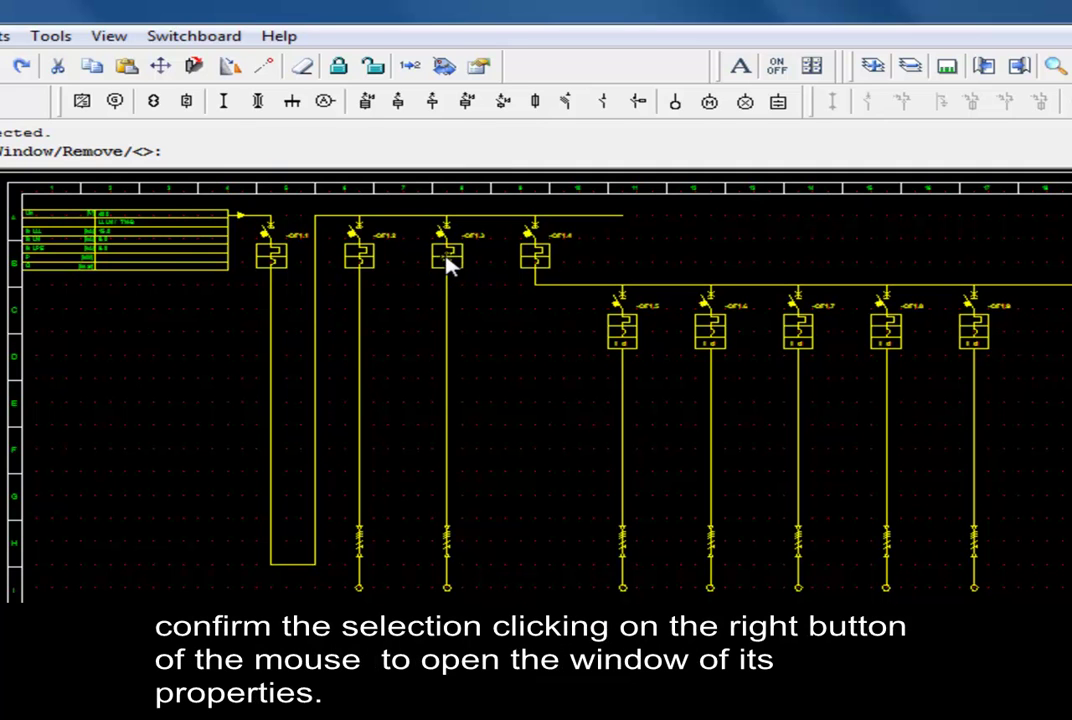
right_click(447, 259)
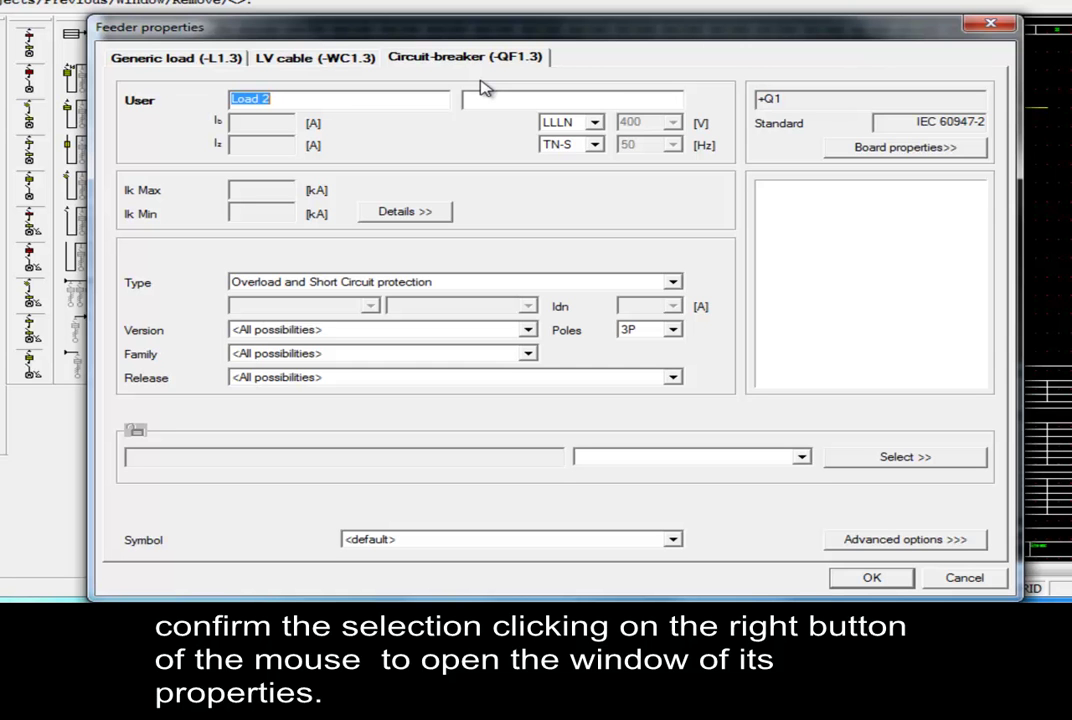
left_click(871, 578)
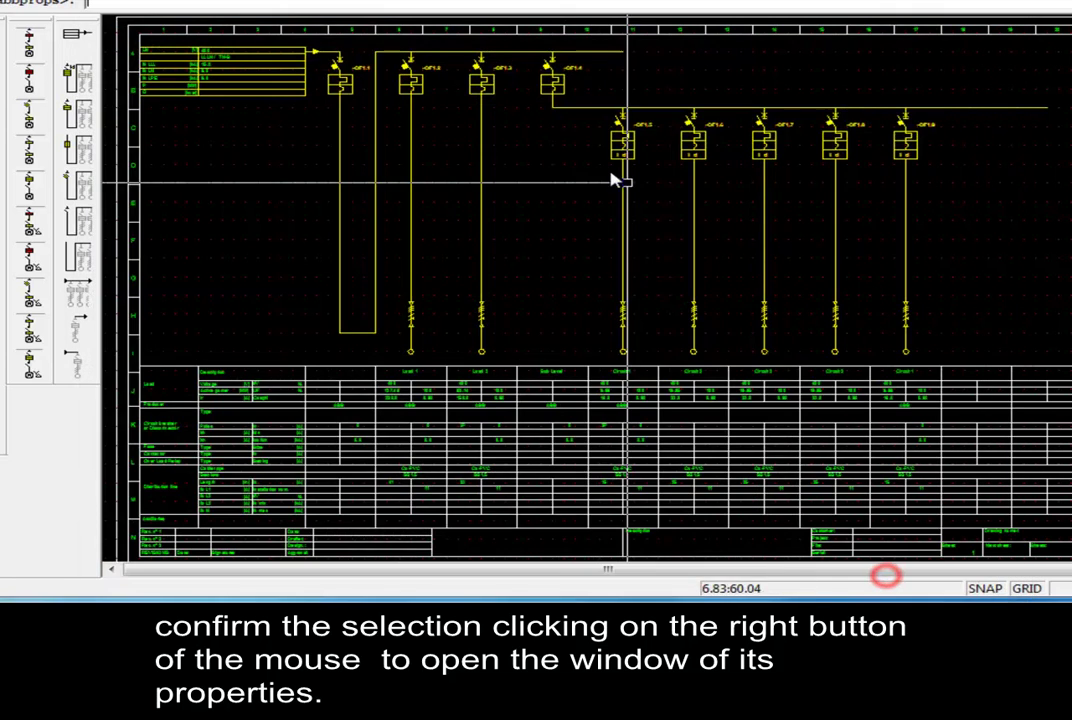
double_click(482, 88)
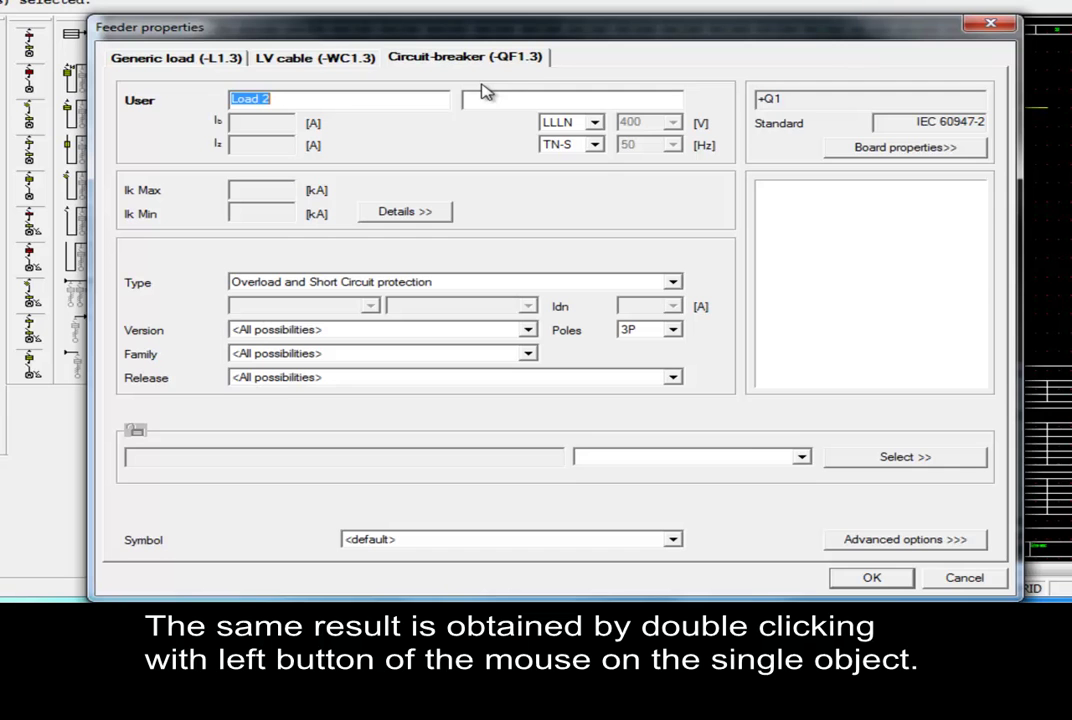
left_click(871, 578)
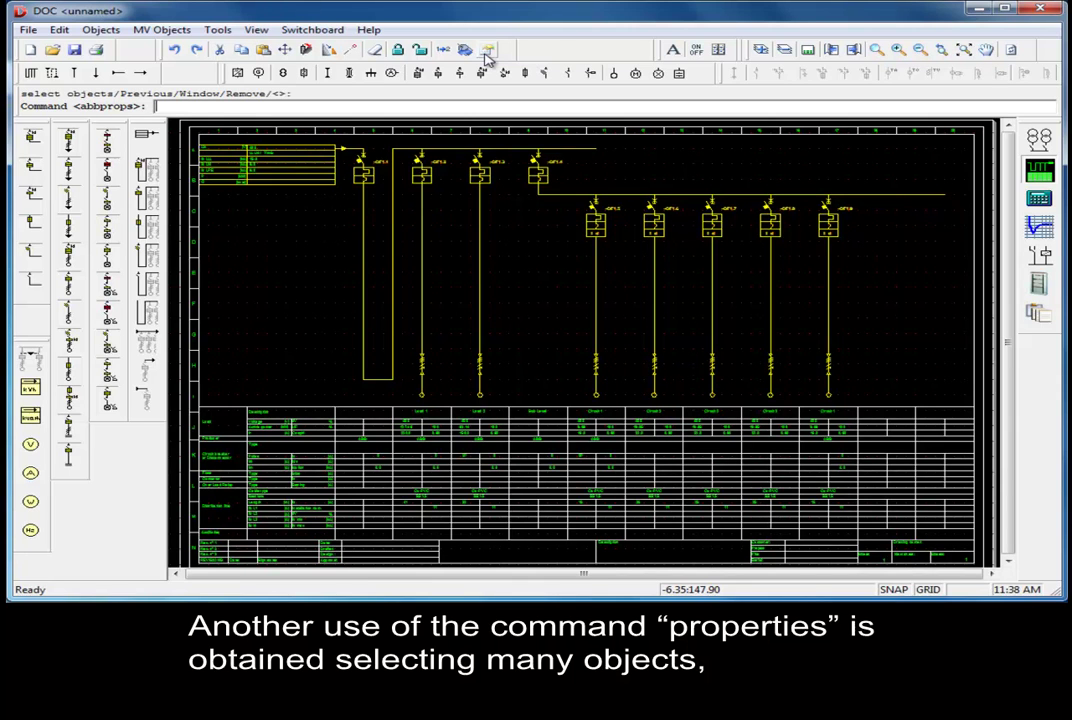
Open Common properties for the five branch-busbar feeders and enable editing of Phases and Distribution system
left_click(487, 52)
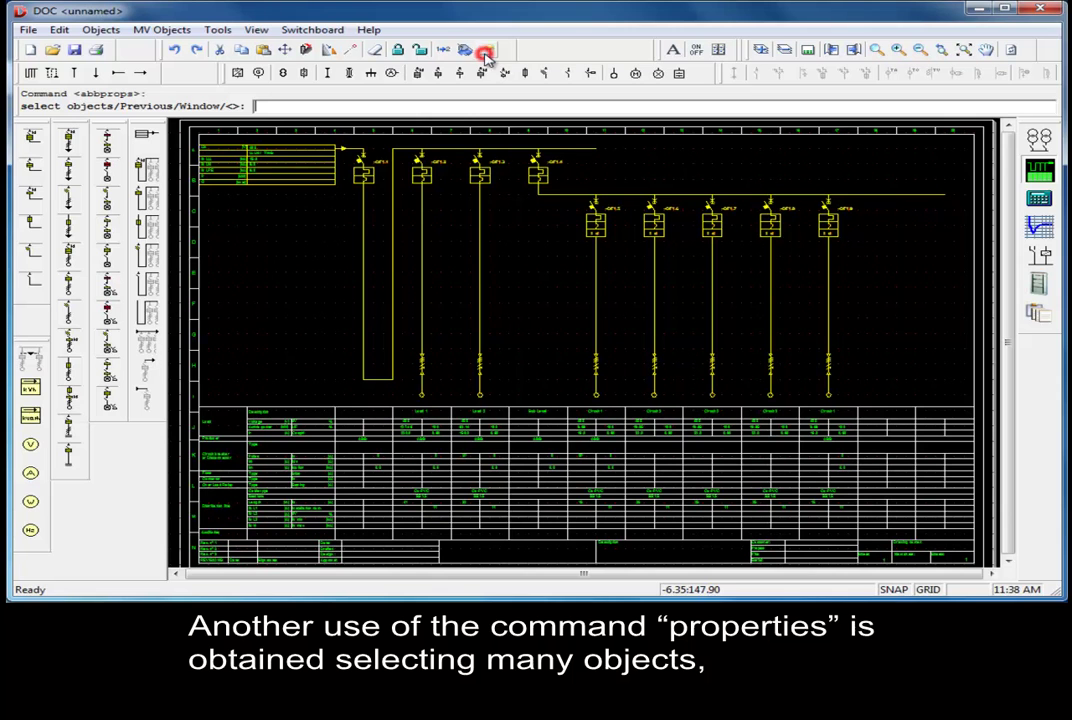
left_click(569, 181)
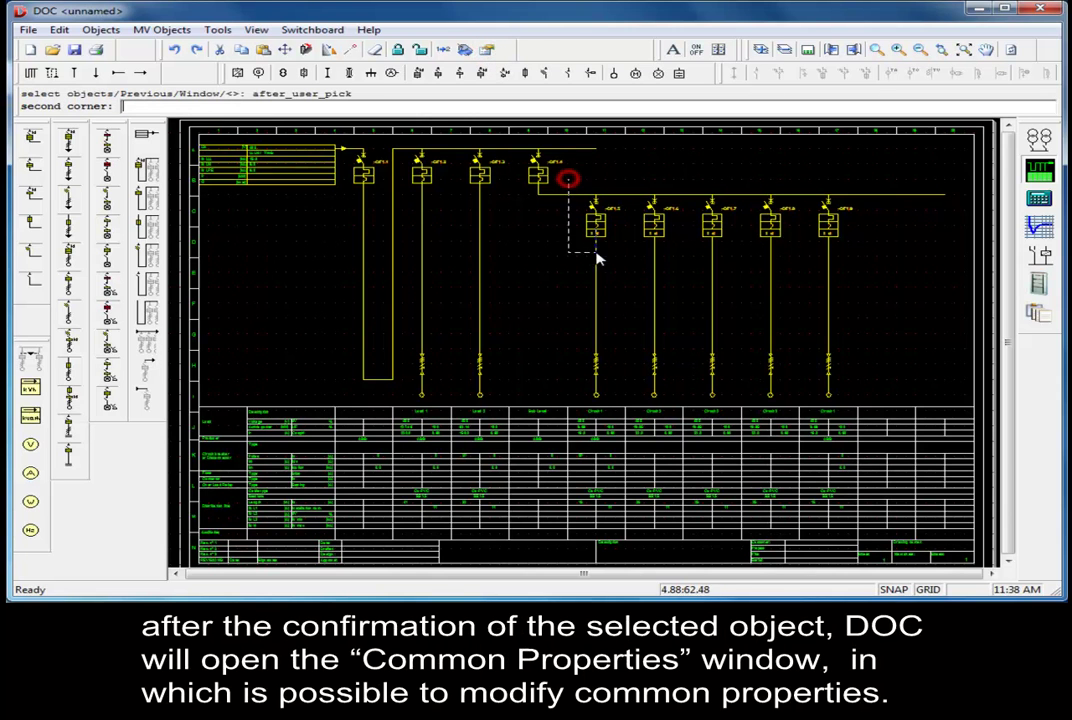
left_click(884, 404)
key("Return")
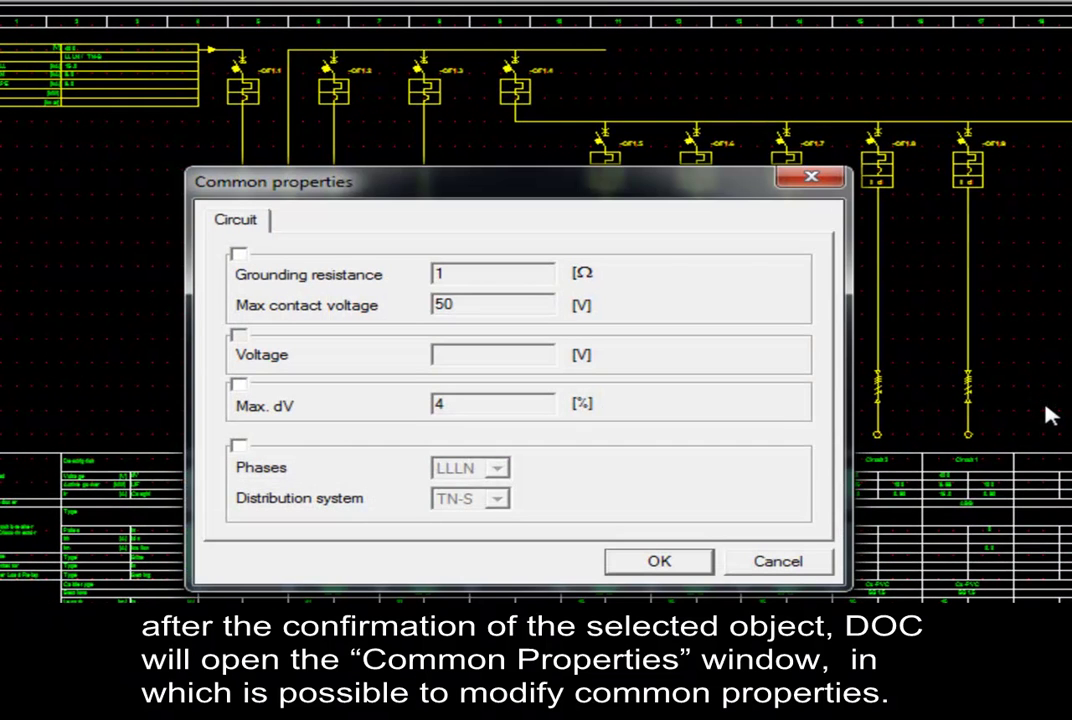
left_click(240, 448)
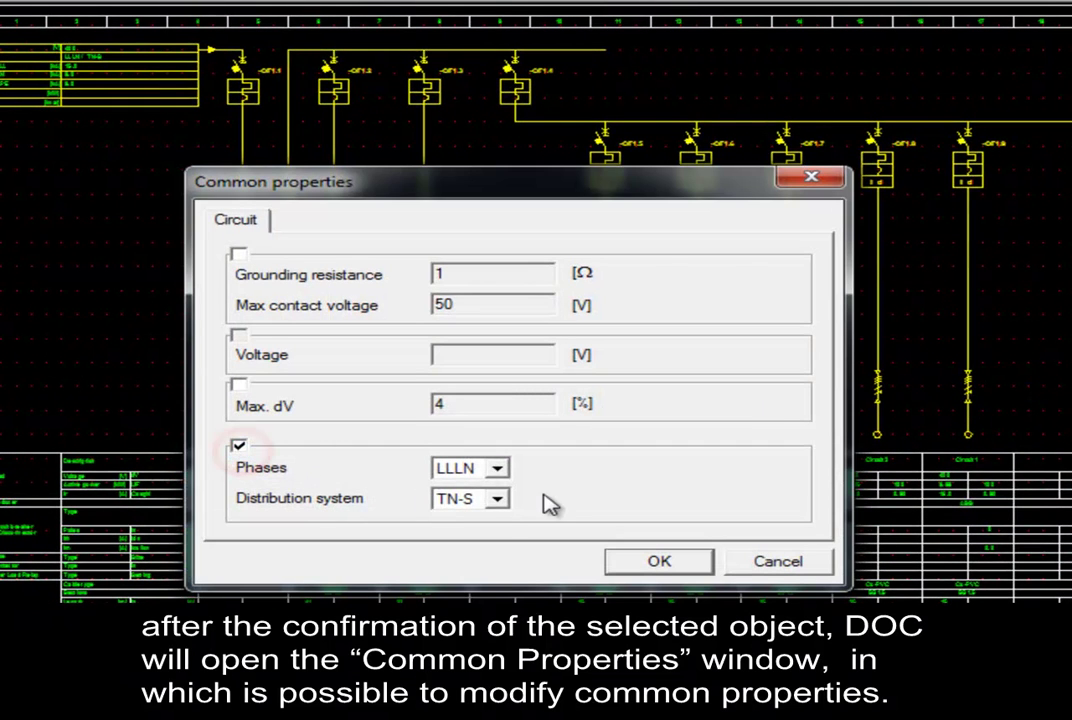